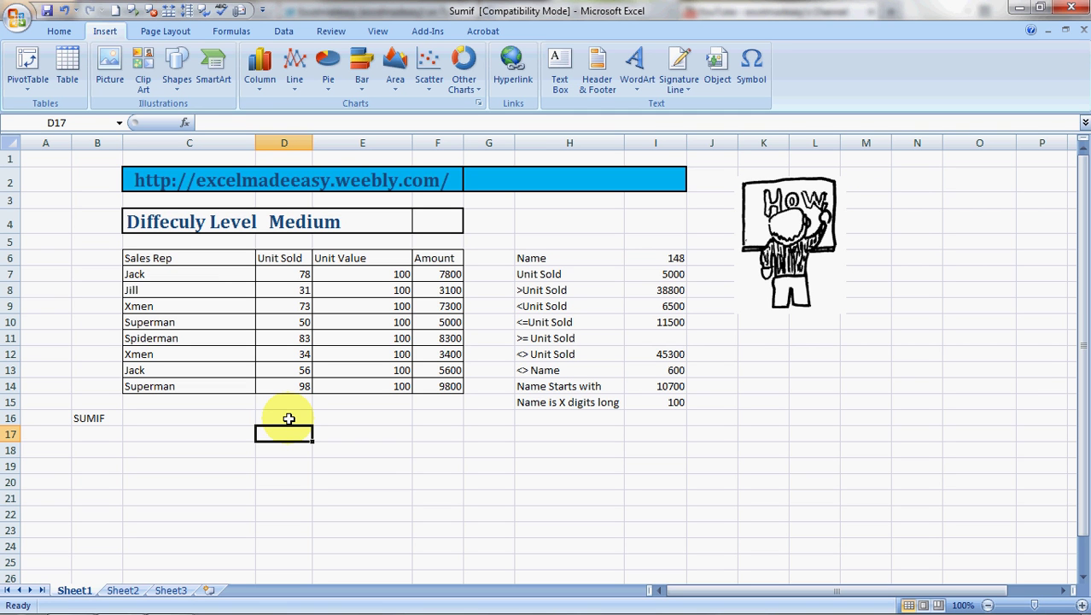
# Step: Examine the SUMIF label in B16 and the list of criteria cases in column H
pyautogui.press('Left')
pyautogui.press('Left')
pyautogui.press('Up')
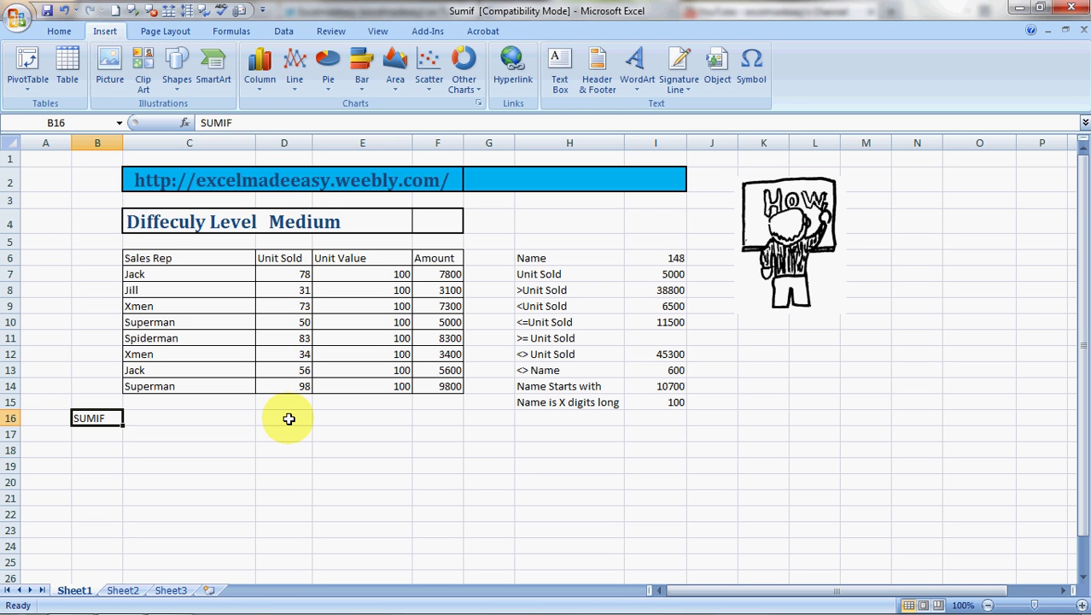
pyautogui.press('Right')
pyautogui.press('Right')
pyautogui.press('Right')
pyautogui.press('Right')
pyautogui.press('Right')
pyautogui.press('Right')
pyautogui.press('Up')
pyautogui.press('Up')
pyautogui.press('Up')
pyautogui.press('Up')
pyautogui.press('Up')
pyautogui.press('Up')
pyautogui.press('Up')
pyautogui.press('Up')
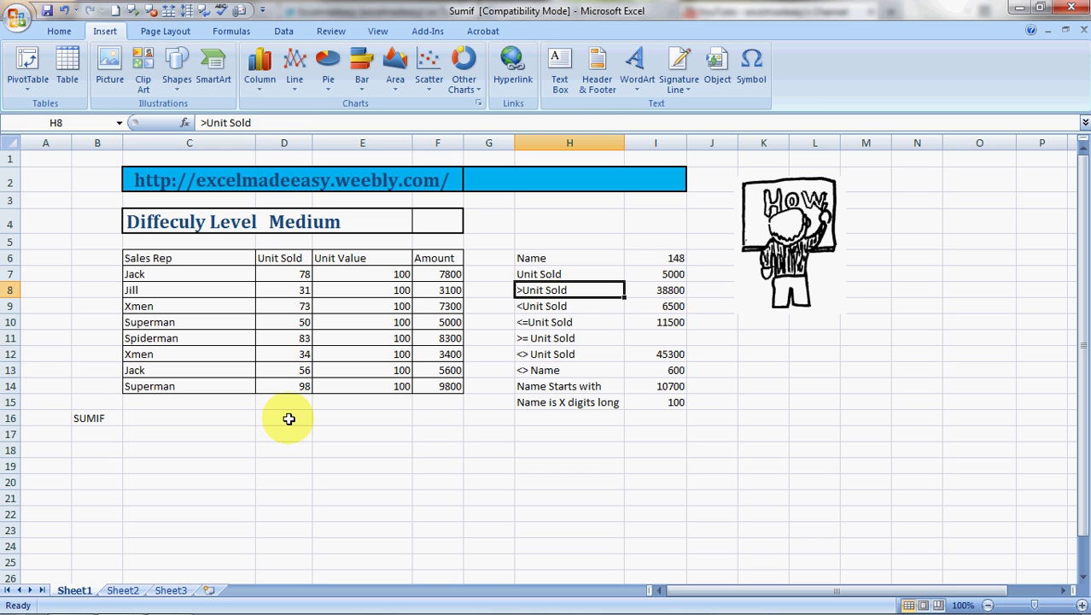
pyautogui.press('Up')
pyautogui.press('Up')
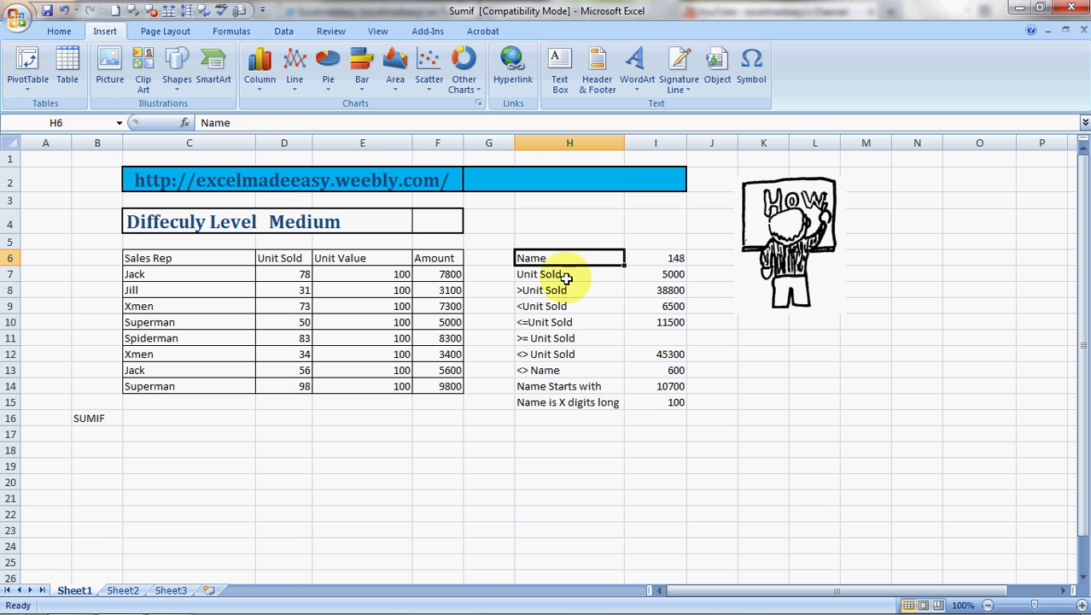
# Step: Inspect the existing Name formula in I6 and the sales rep names in column C
pyautogui.click(671, 257)
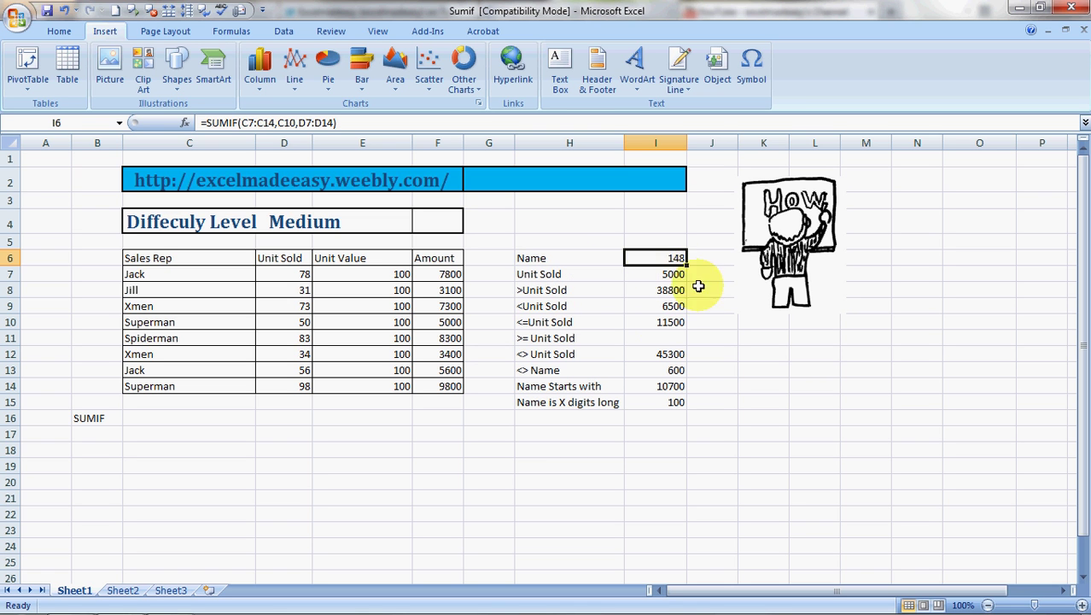
pyautogui.click(177, 261)
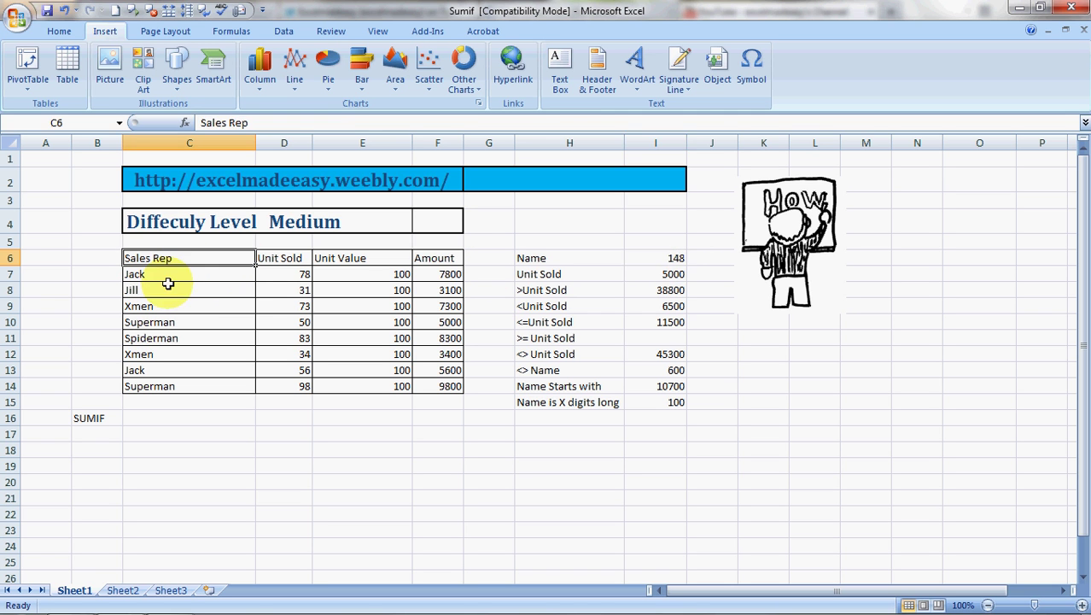
pyautogui.click(166, 285)
pyautogui.click(168, 279)
pyautogui.click(168, 285)
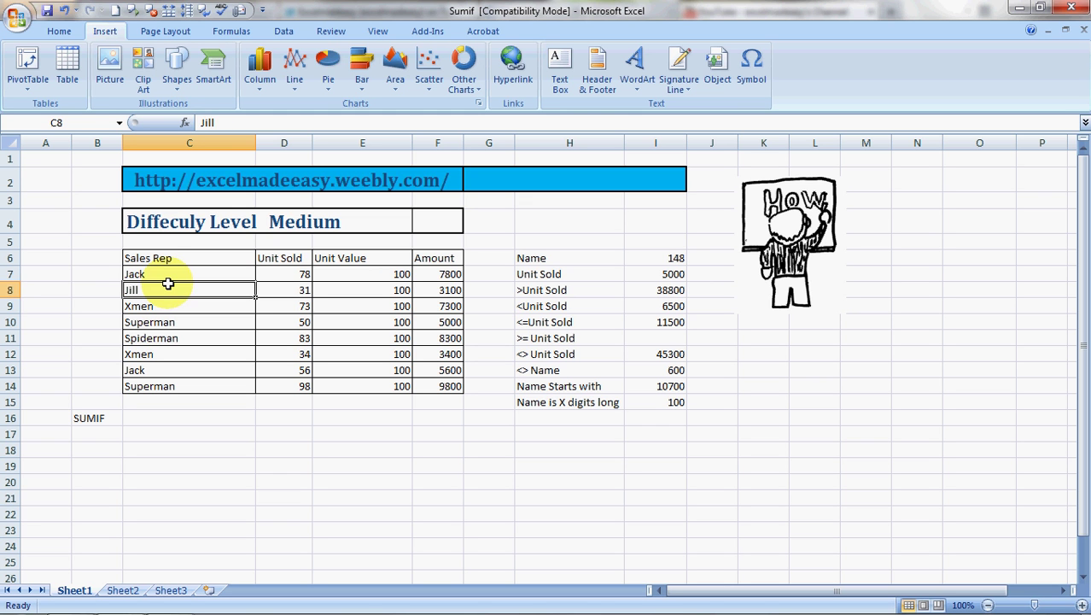
pyautogui.press('Down')
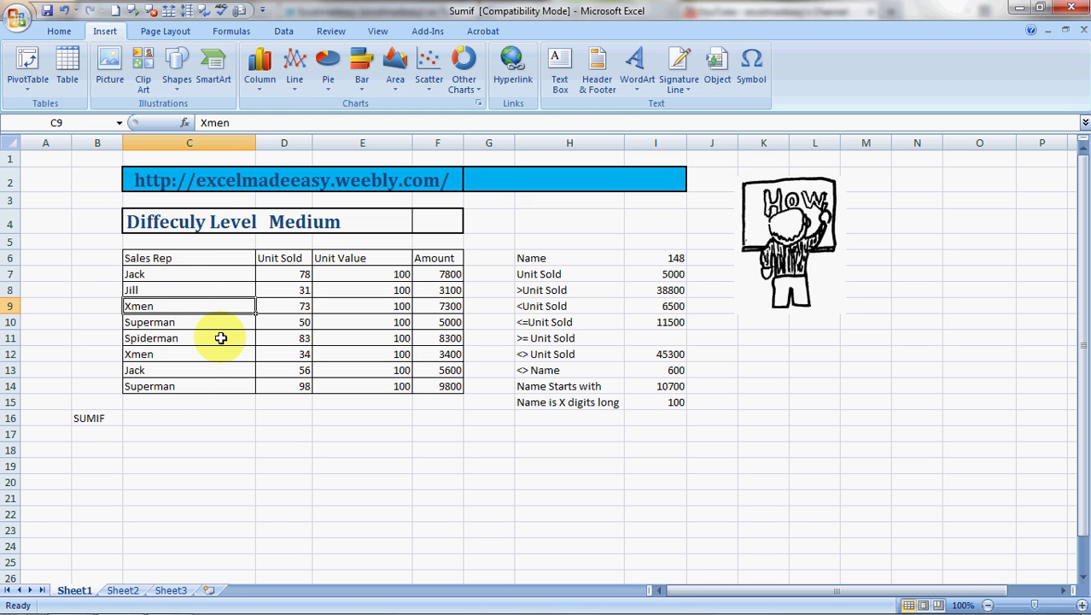
pyautogui.click(188, 369)
pyautogui.click(197, 387)
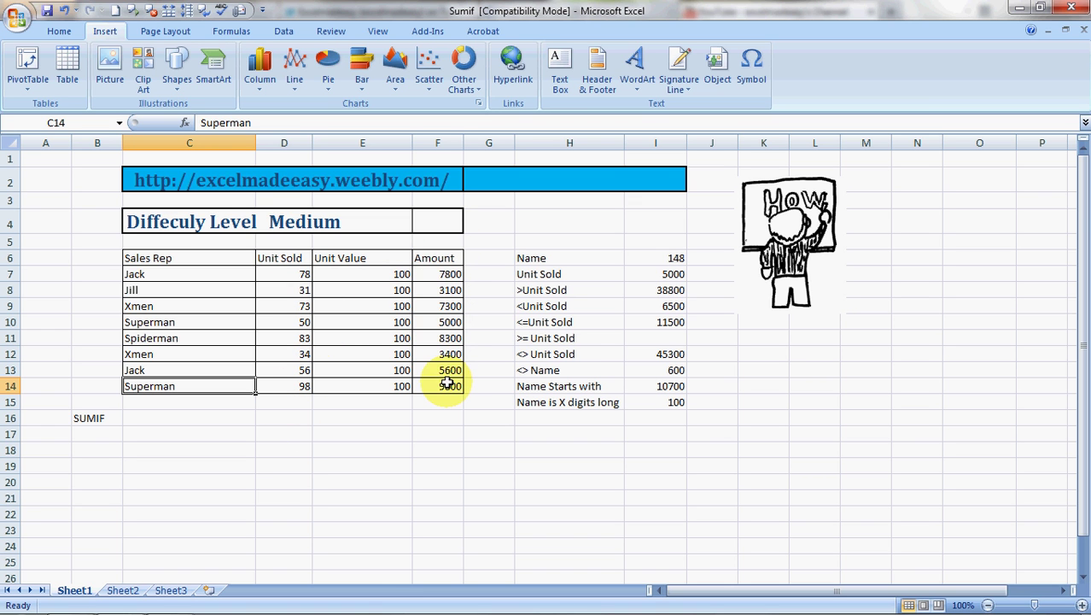
# Step: Start a SUMIF formula in I6 with the sales rep names C7:C14 as the range
pyautogui.click(673, 261)
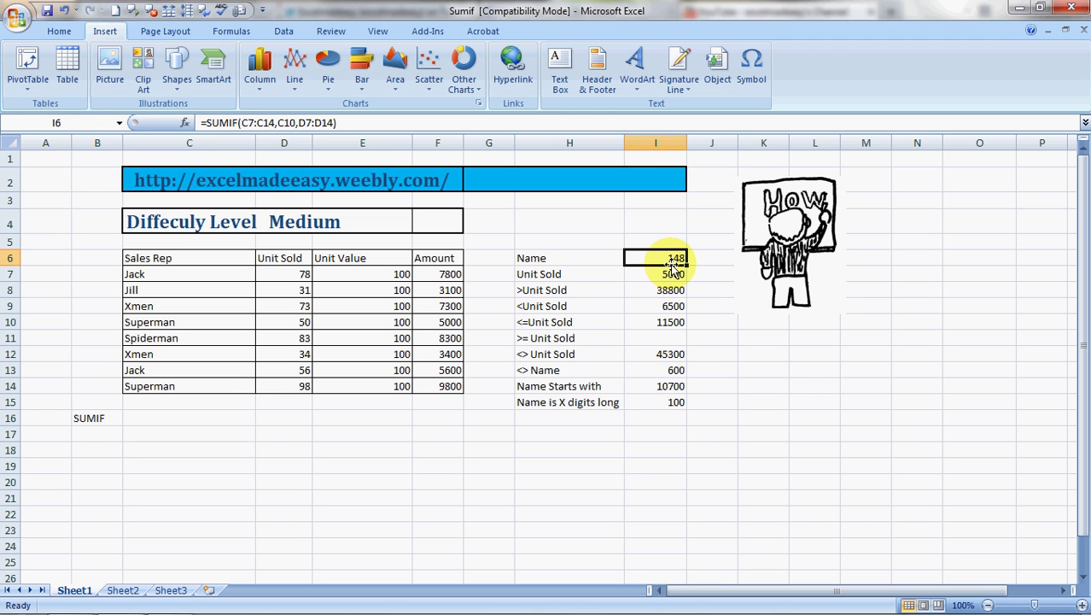
pyautogui.write('=s')
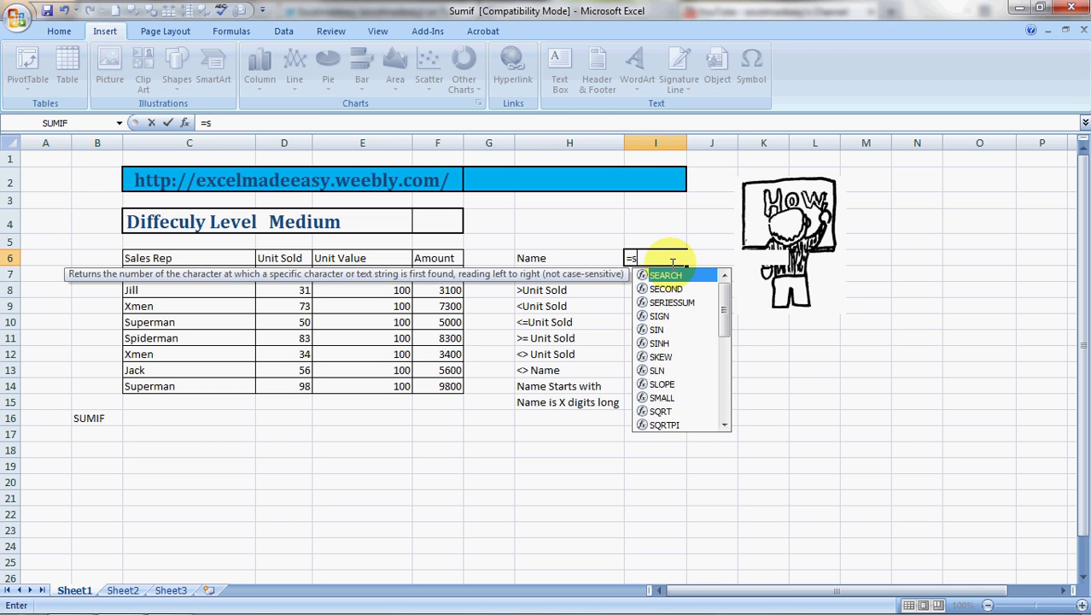
pyautogui.write('umi')
pyautogui.press('Tab')
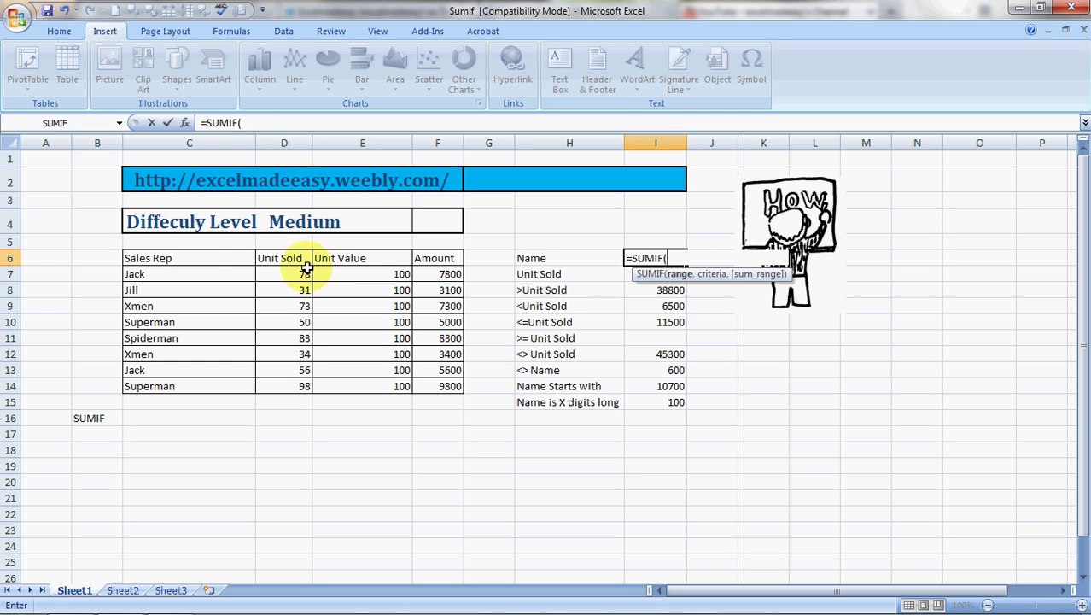
pyautogui.click(181, 275)
pyautogui.hotkey('shift', 'Down')
pyautogui.hotkey('shift', 'Down')
pyautogui.hotkey('shift', 'Down')
pyautogui.hotkey('shift', 'Down')
pyautogui.hotkey('shift', 'Down')
pyautogui.hotkey('shift', 'Down')
pyautogui.hotkey('shift', 'Down')
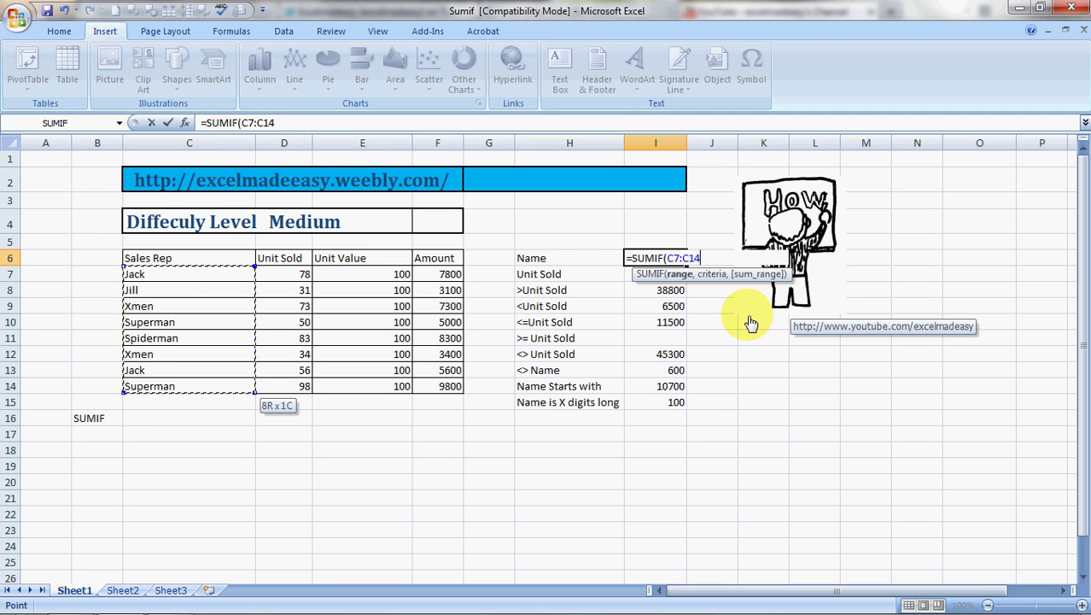
pyautogui.write(',')
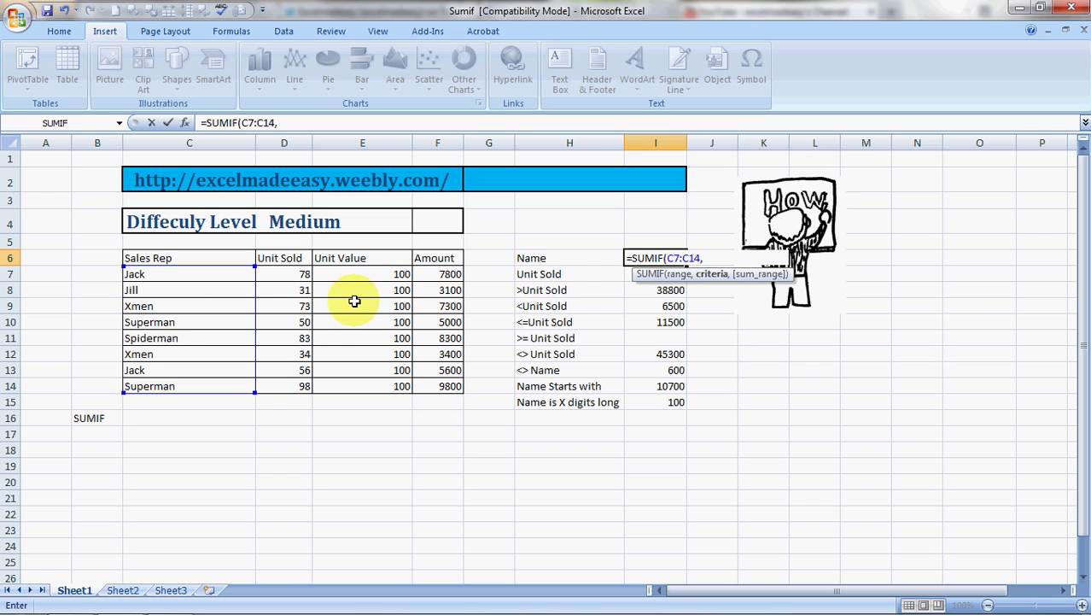
# Step: Complete the I6 formula with C10 as the criterion and the units sold D7:D14 as the sum range
pyautogui.click(174, 325)
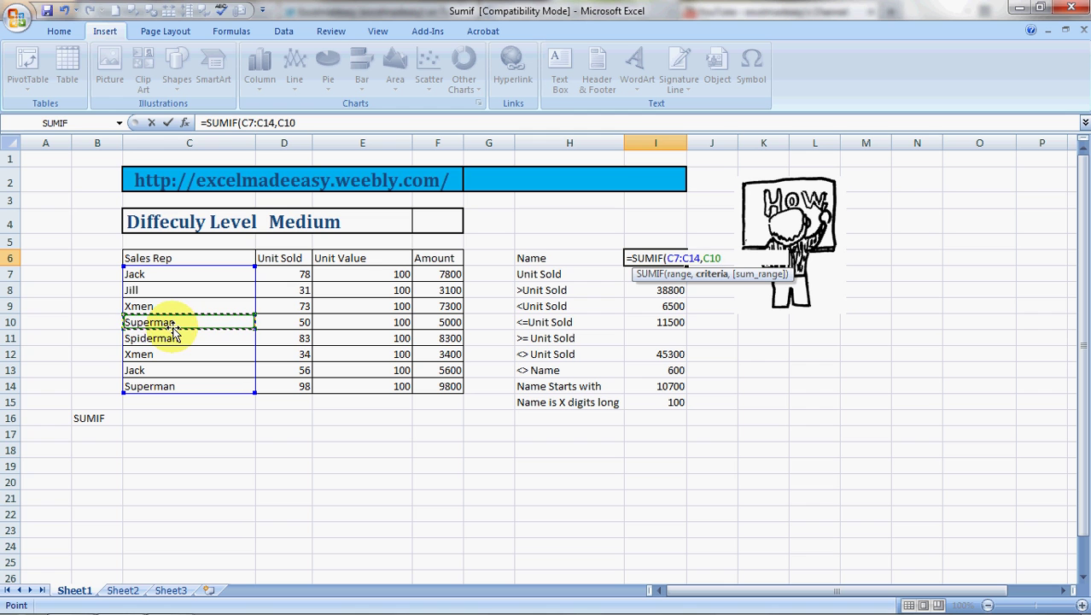
pyautogui.write(',')
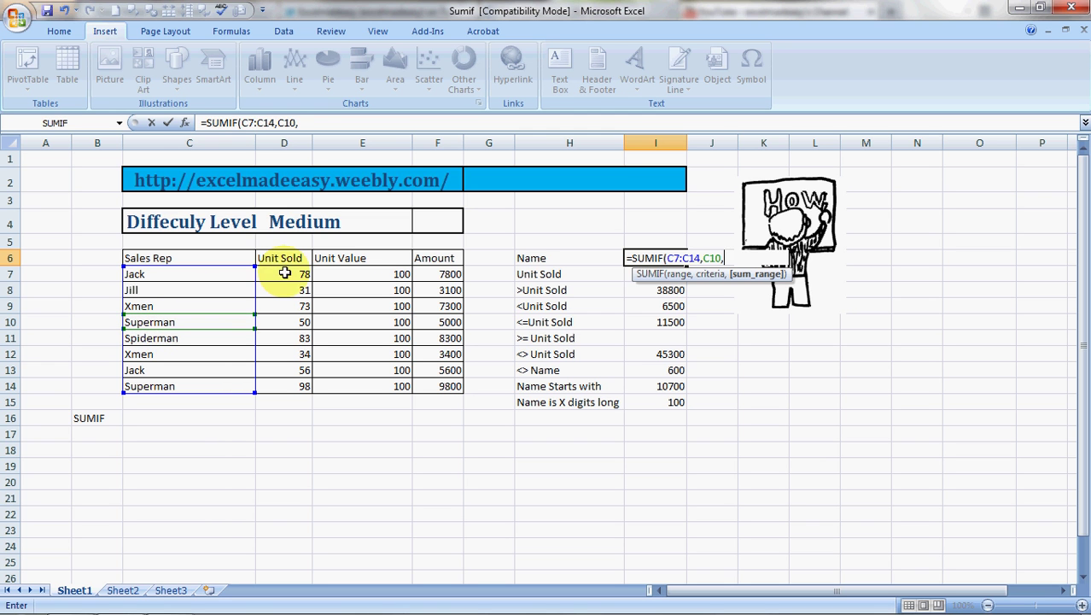
pyautogui.click(296, 275)
pyautogui.moveTo(297, 274); pyautogui.dragTo(303, 389)
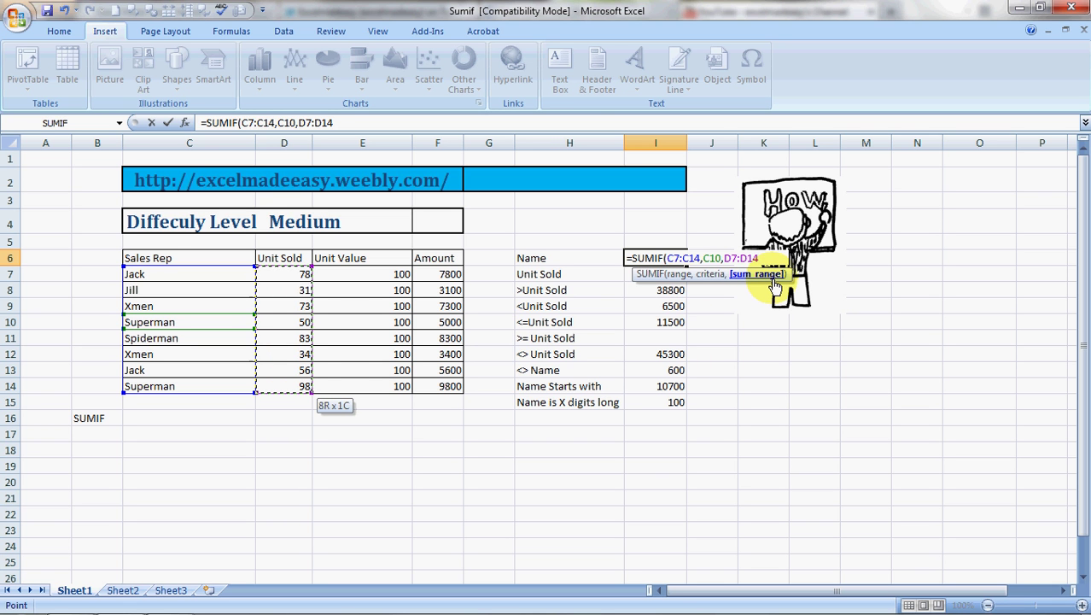
pyautogui.press('Return')
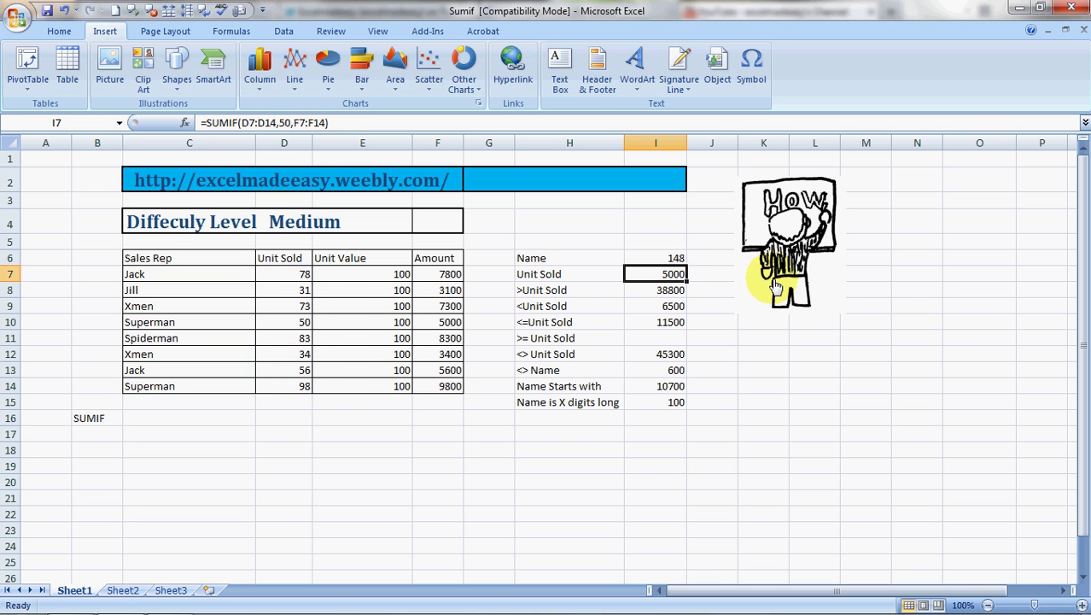
pyautogui.press('Up')
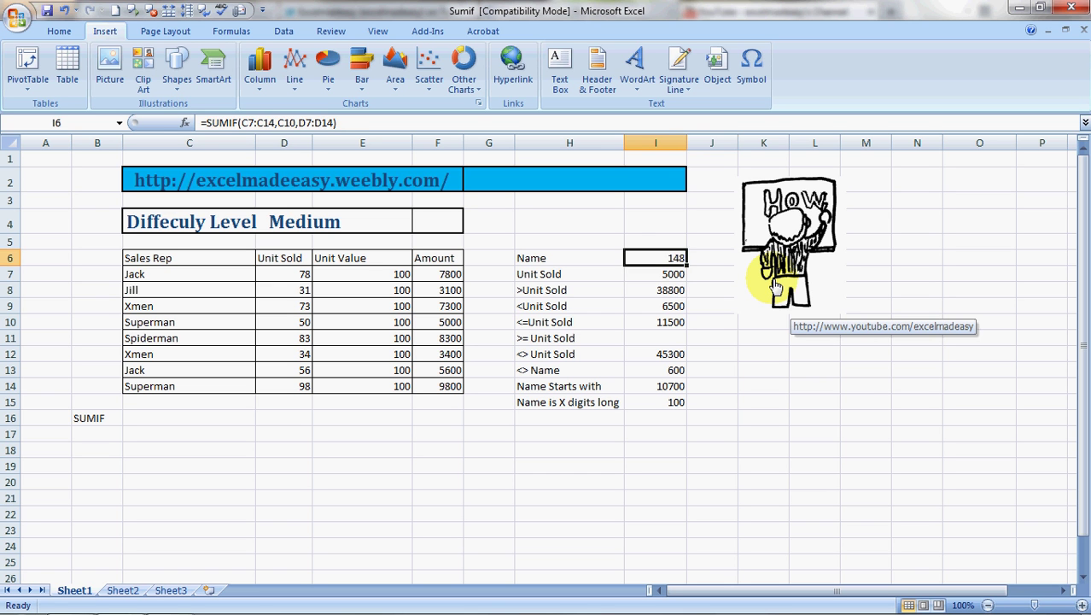
# Step: Clear the existing results in I7:I15, below the Name total
pyautogui.press('Down')
pyautogui.hotkey('shift', 'Down')
pyautogui.hotkey('shift', 'Down')
pyautogui.hotkey('shift', 'Down')
pyautogui.hotkey('shift', 'Down')
pyautogui.hotkey('shift', 'Down')
pyautogui.hotkey('shift', 'Down')
pyautogui.hotkey('shift', 'Down')
pyautogui.hotkey('shift', 'Down')
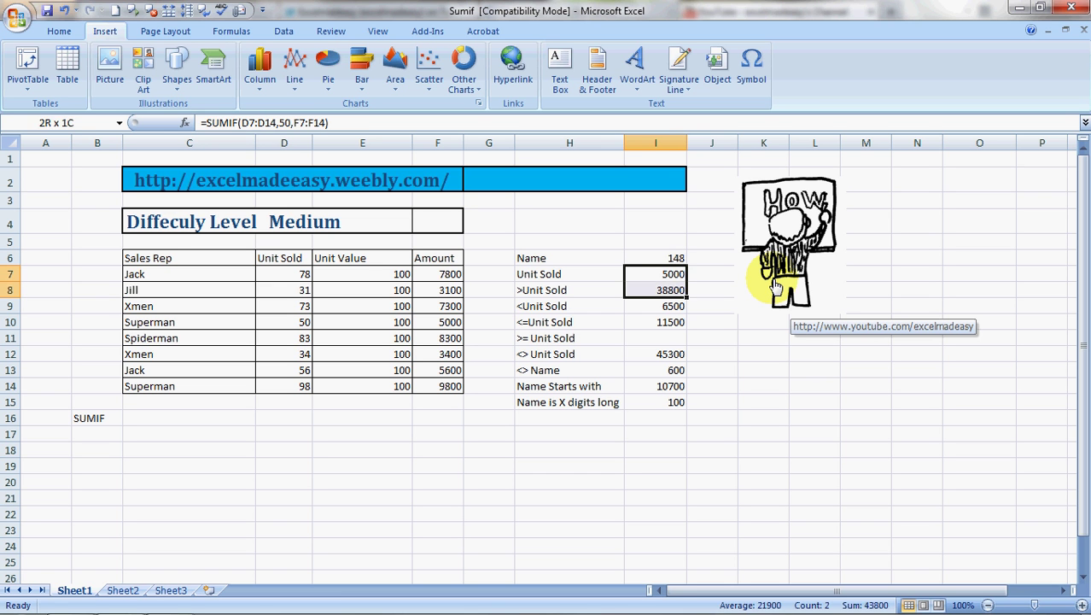
pyautogui.press('Delete')
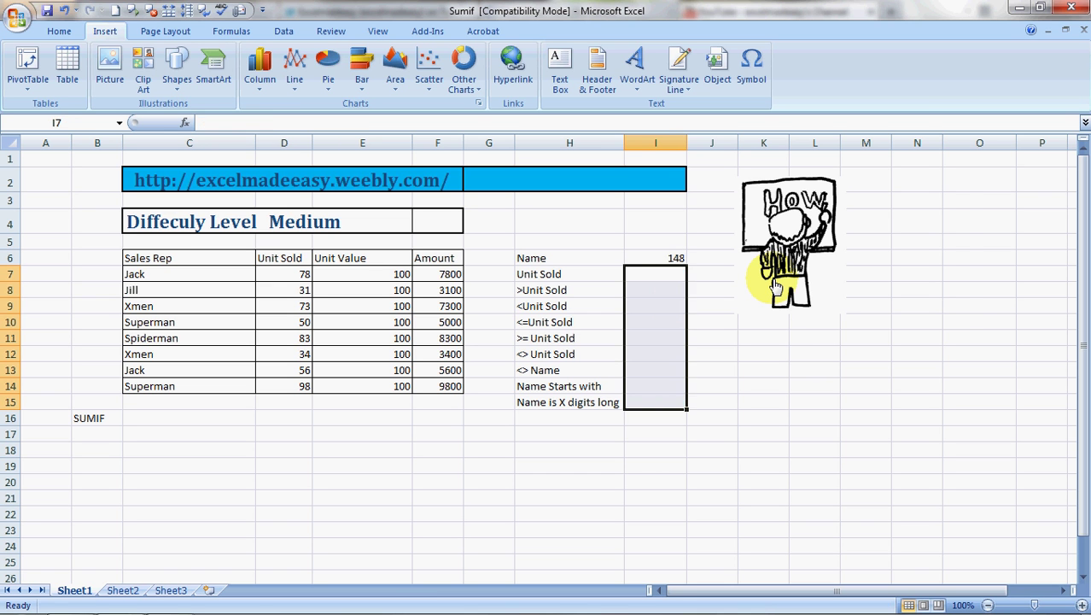
pyautogui.press('Up')
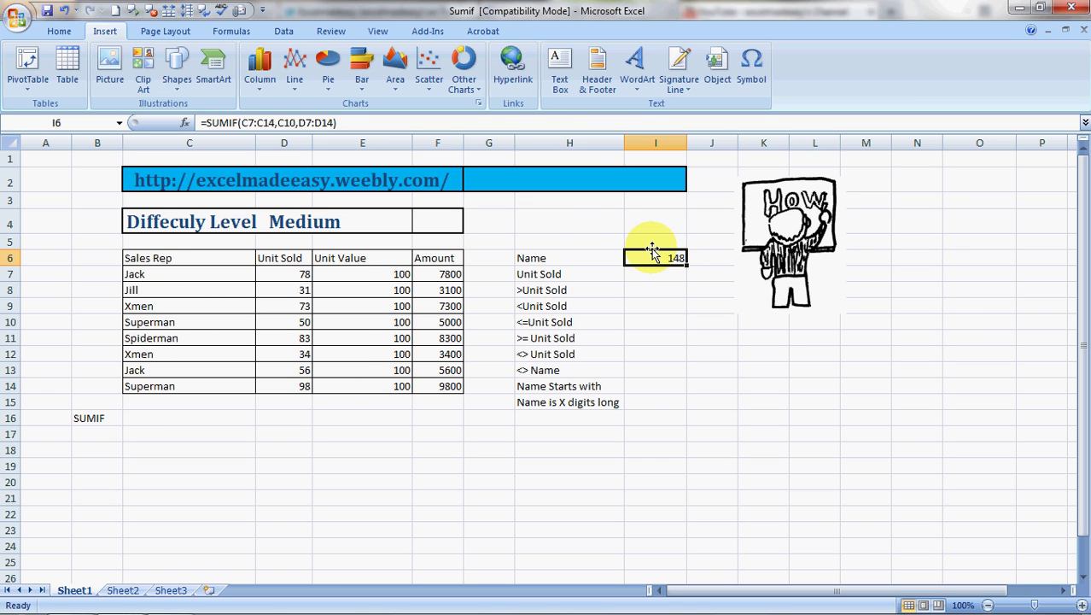
# Step: Start a SUMIF formula in I7 with the units sold D7:D14 as the range
pyautogui.press('Down')
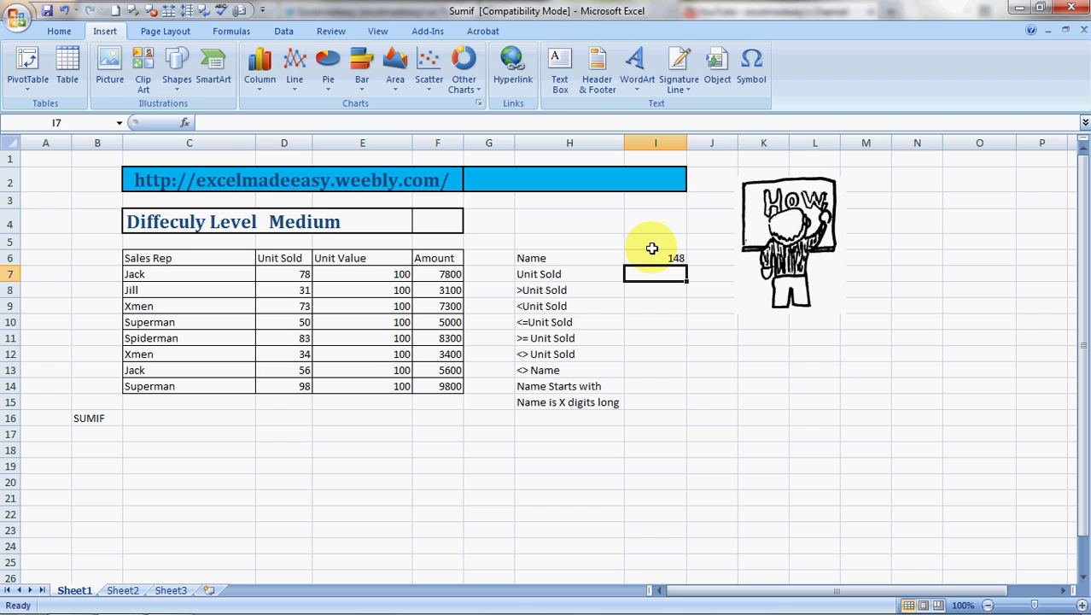
pyautogui.write('=su')
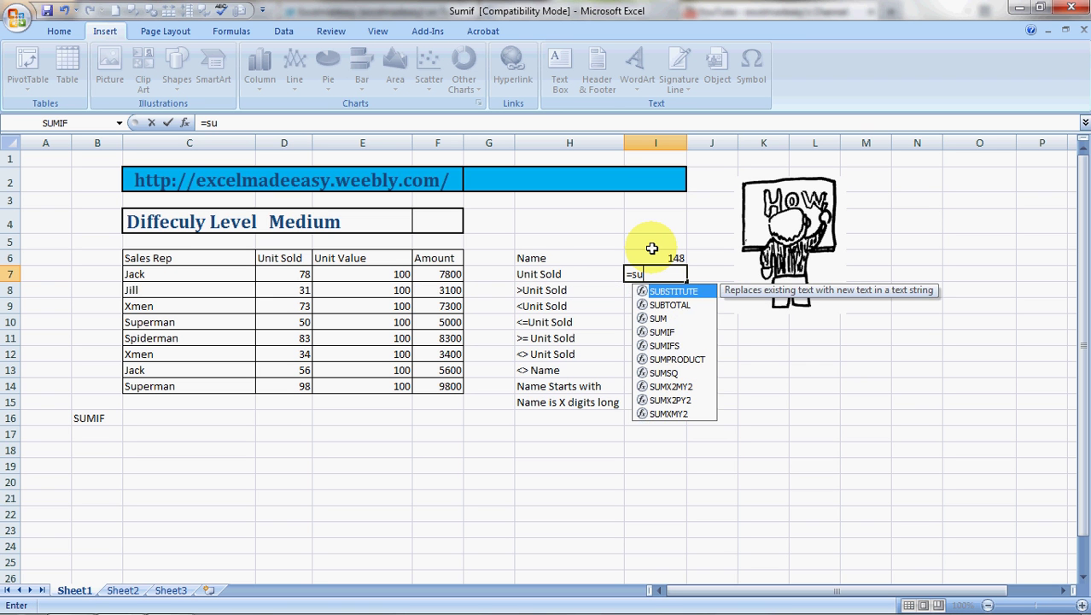
pyautogui.write('mi')
pyautogui.press('Tab')
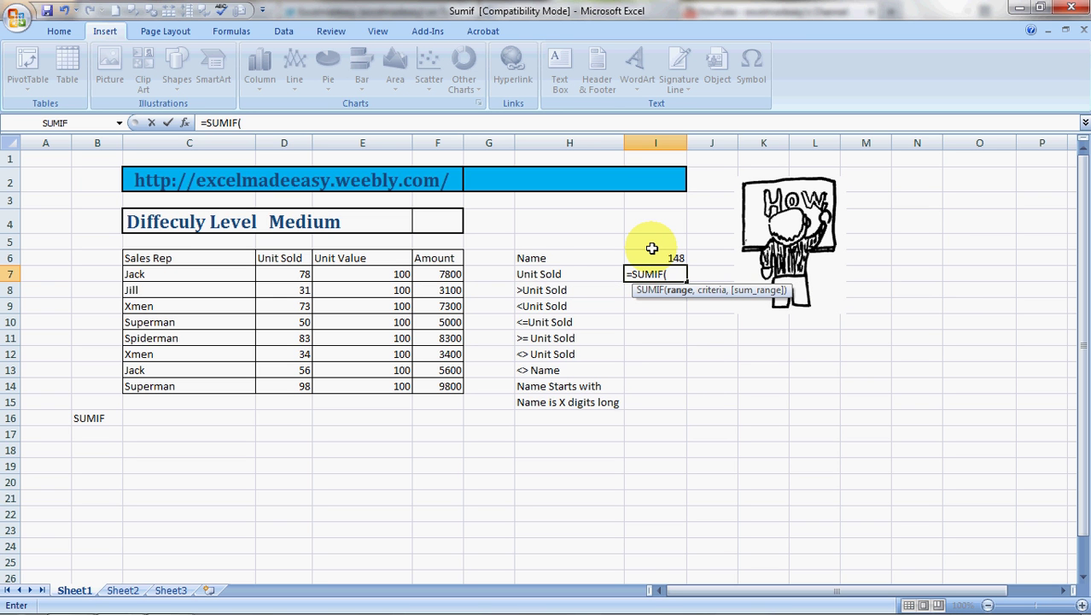
pyautogui.press('Left')
pyautogui.press('Left')
pyautogui.press('Left')
pyautogui.press('Left')
pyautogui.press('Left')
pyautogui.hotkey('shift', 'Down')
pyautogui.hotkey('shift', 'Down')
pyautogui.hotkey('shift', 'Down')
pyautogui.hotkey('shift', 'Down')
pyautogui.hotkey('shift', 'Down')
pyautogui.hotkey('shift', 'Down')
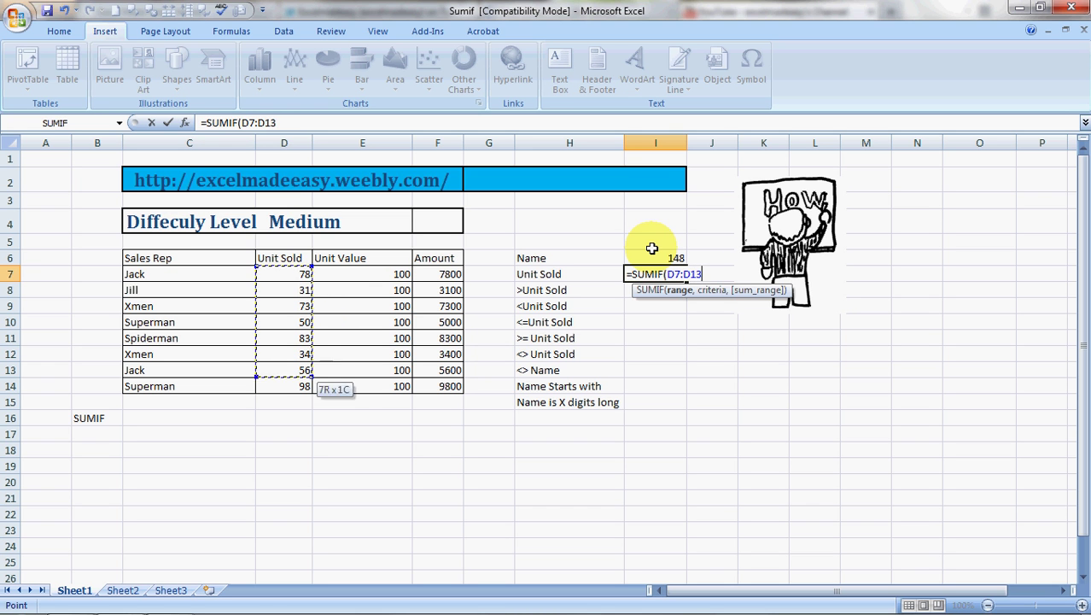
pyautogui.hotkey('shift', 'Down')
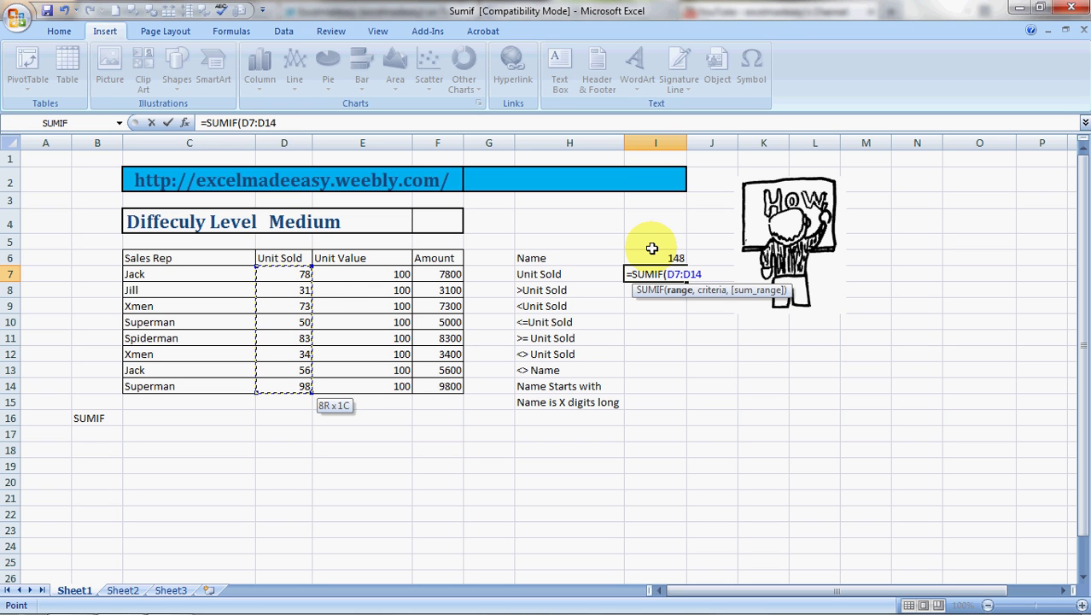
pyautogui.write(',')
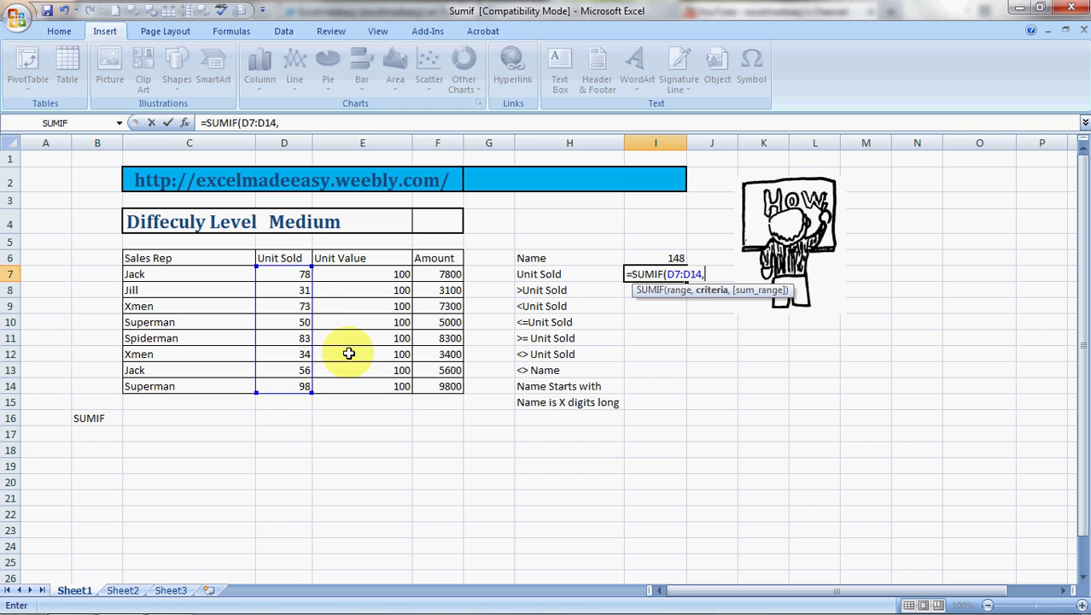
# Step: Finish the I7 formula with D10 as the criterion and without a sum range
pyautogui.click(296, 323)
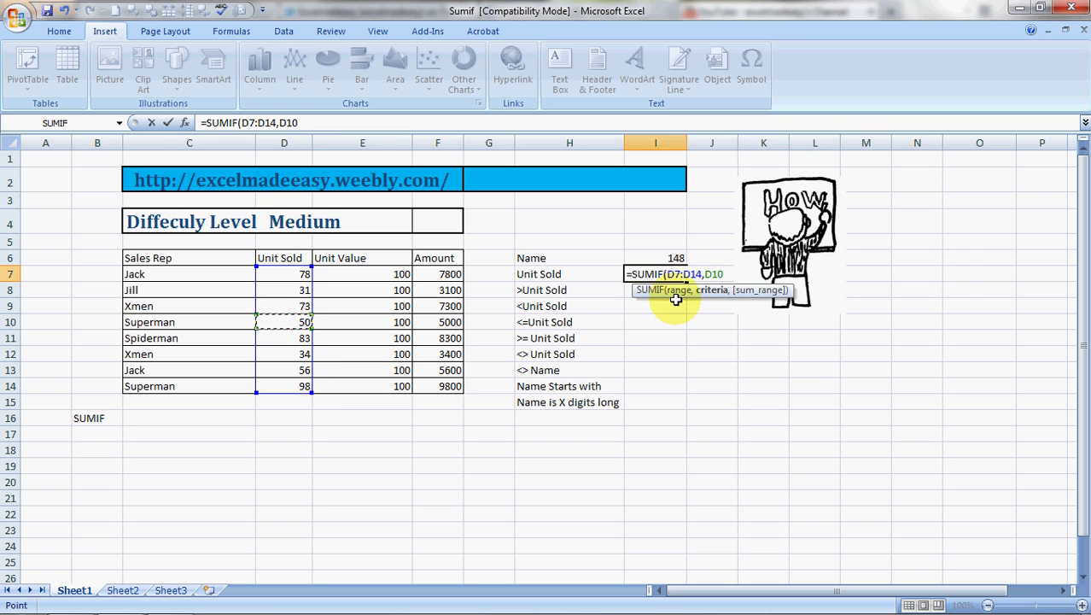
pyautogui.write(')')
pyautogui.press('Return')
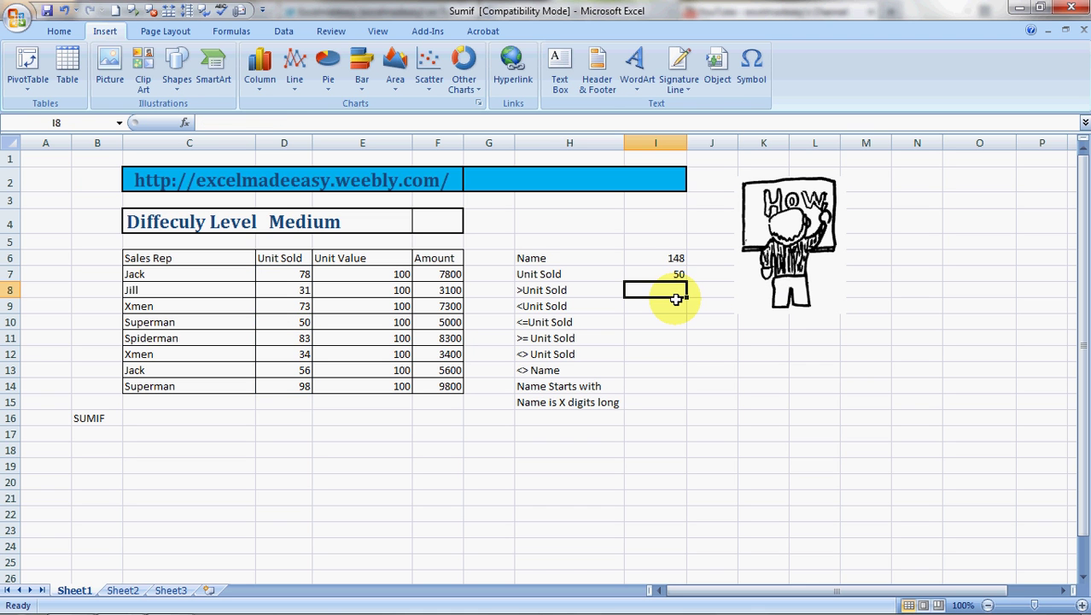
# Step: Clear the Unit Sold formula from I7
pyautogui.press('Up')
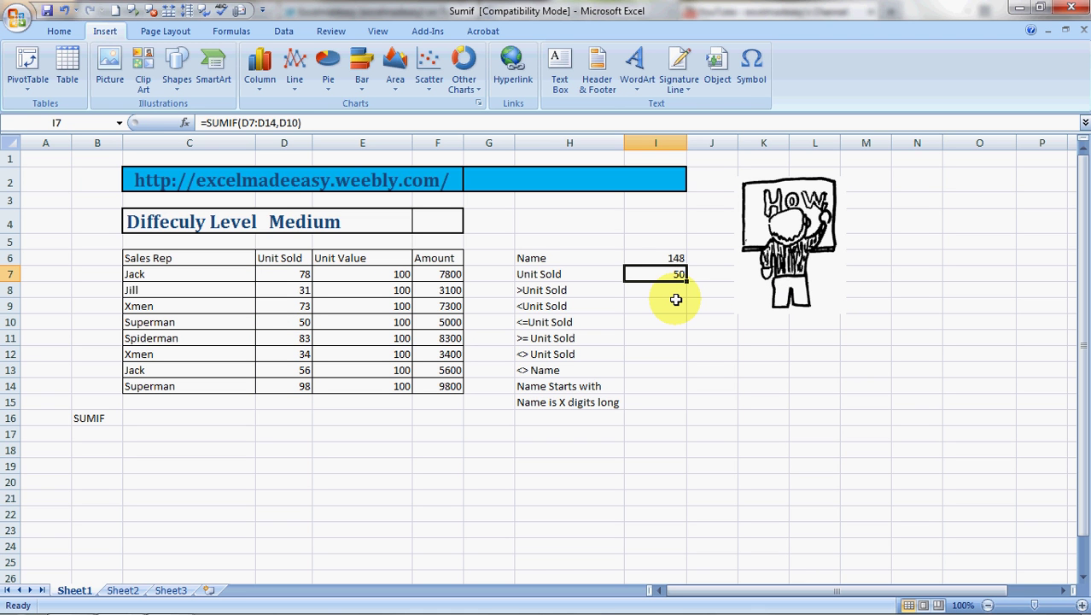
pyautogui.press('BackSpace')
pyautogui.hotkey('ctrl', 'Return')
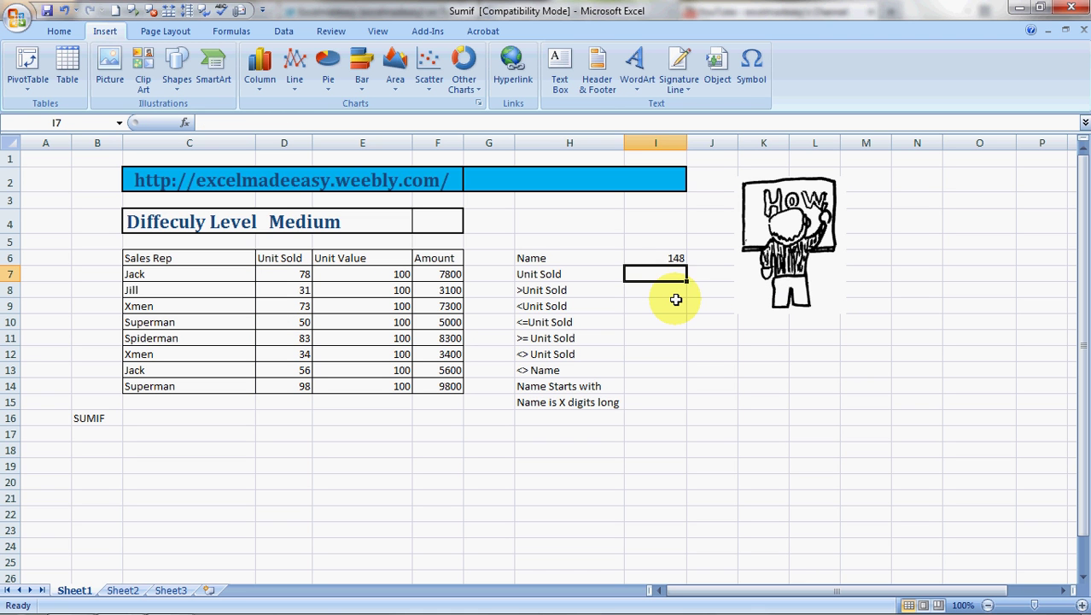
# Step: Enter a SUMIF formula in I7 with range D7:D14, criterion D10 and the amounts F7:F14 as the sum range
pyautogui.write('=sumif')
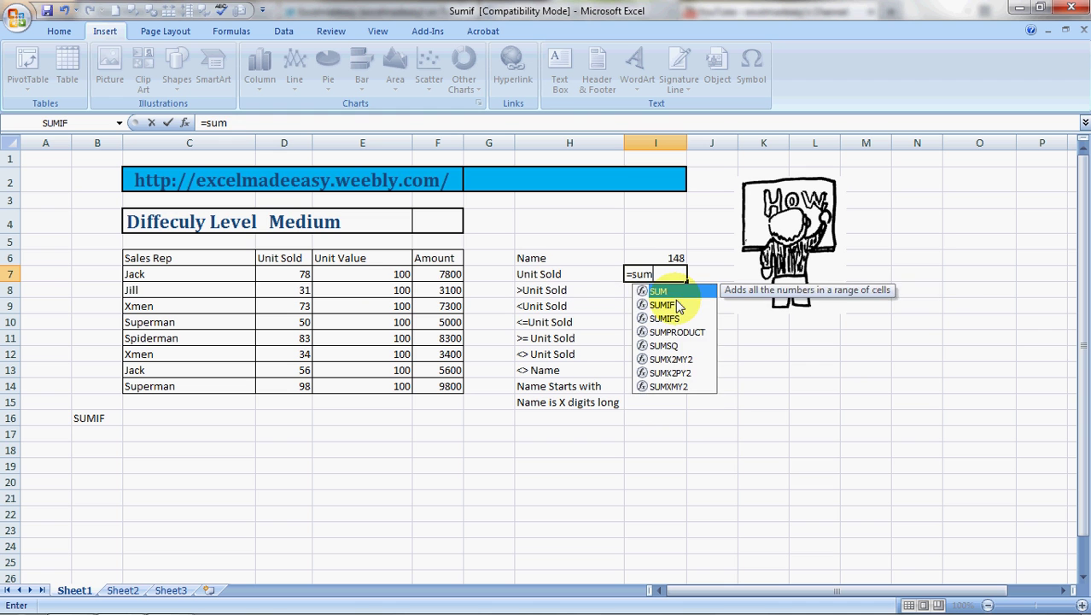
pyautogui.press('Tab')
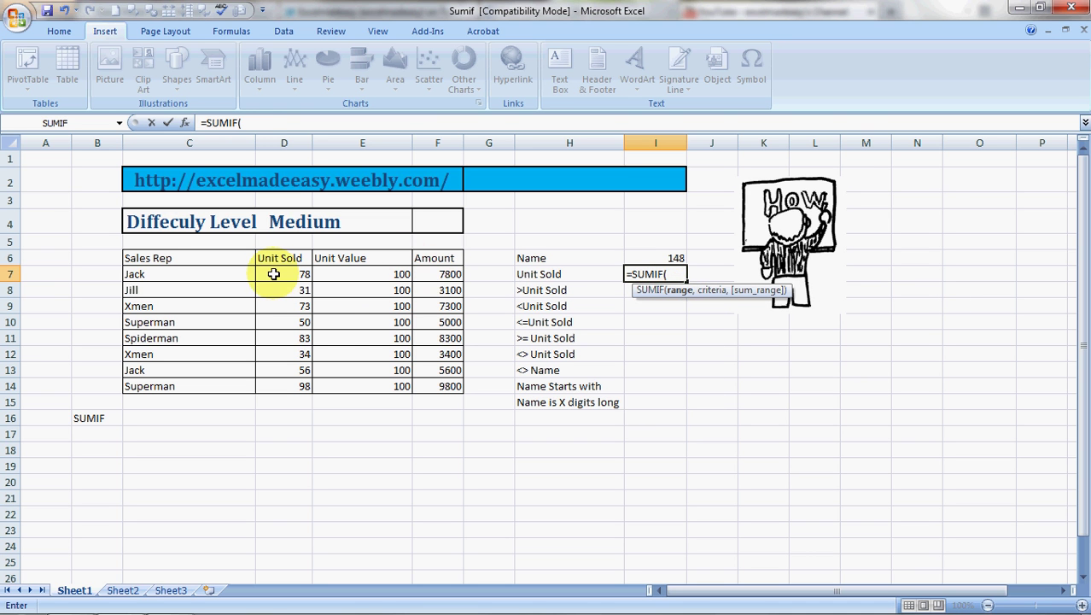
pyautogui.moveTo(280, 274); pyautogui.dragTo(286, 386)
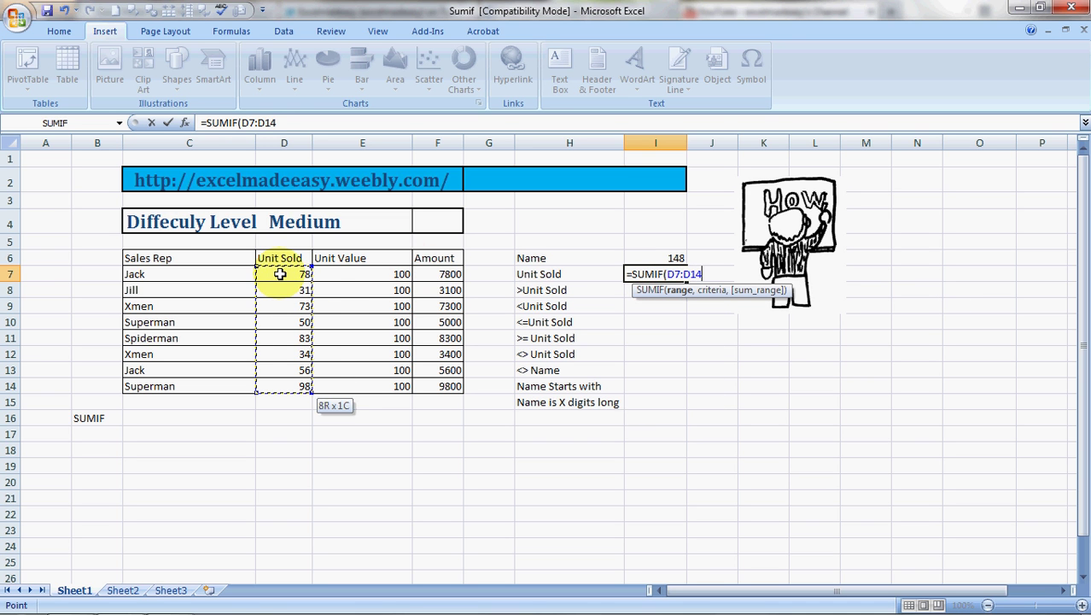
pyautogui.write(',')
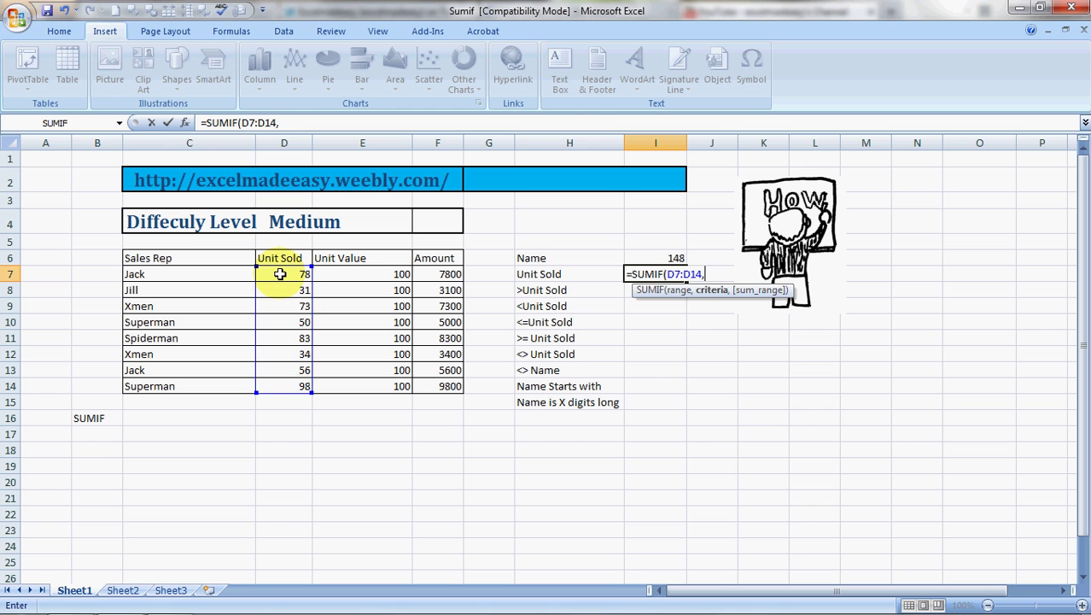
pyautogui.click(294, 317)
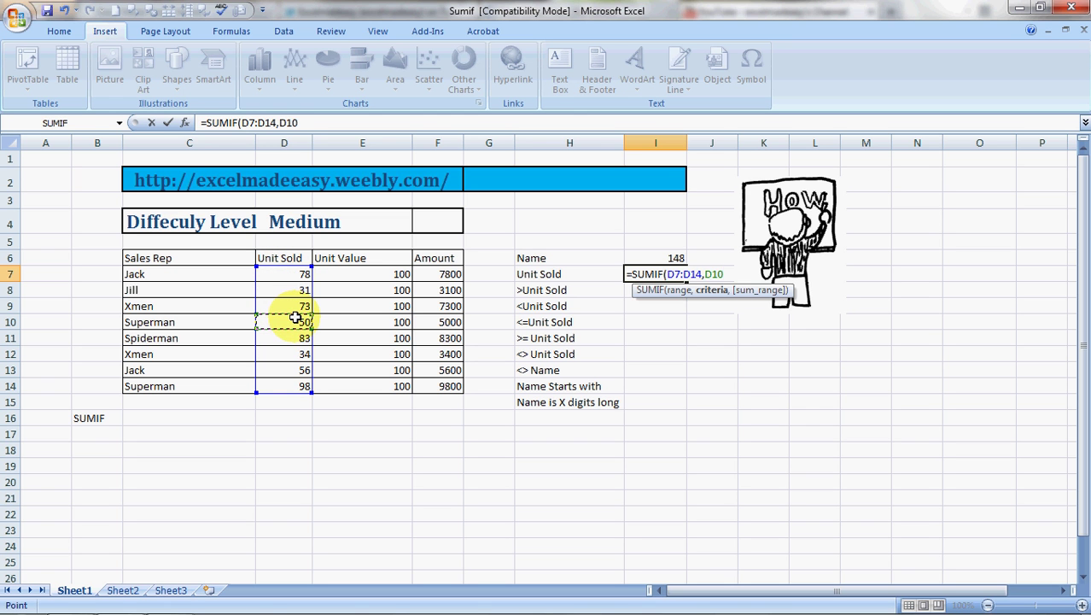
pyautogui.write(',')
pyautogui.moveTo(436, 273); pyautogui.dragTo(438, 386)
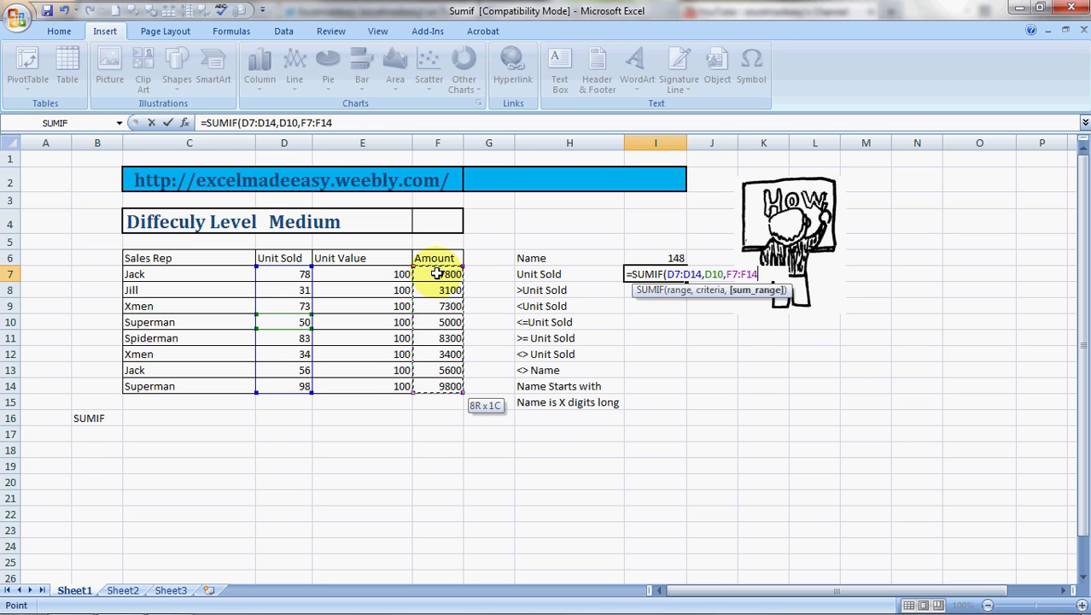
pyautogui.press('Return')
pyautogui.press('Up')
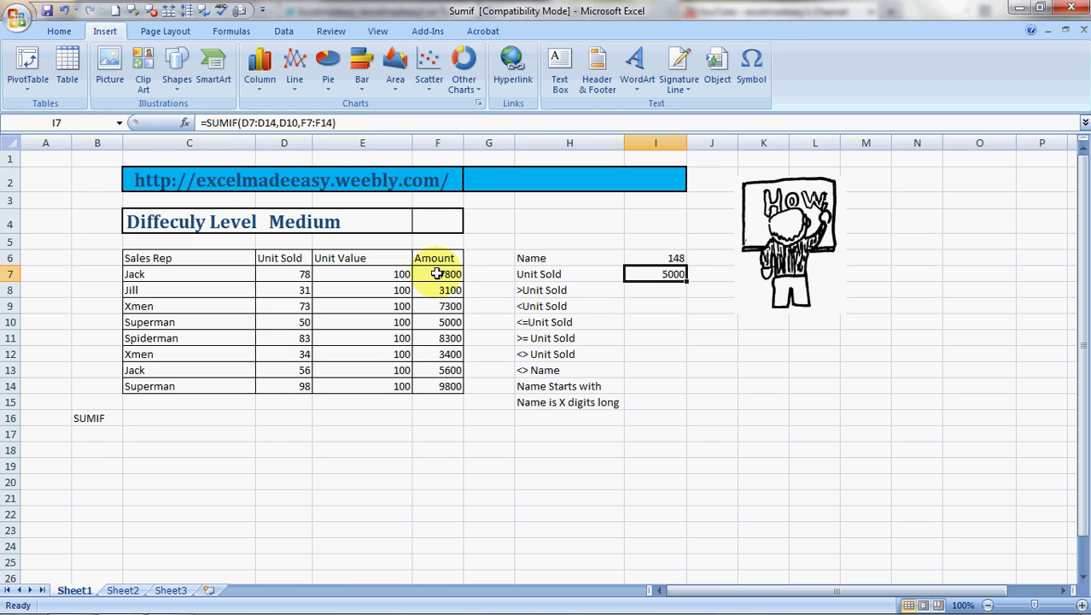
# Step: Start a SUMIF formula in I8, beside >Unit Sold, with the units sold D7:D14 as the range
pyautogui.press('Down')
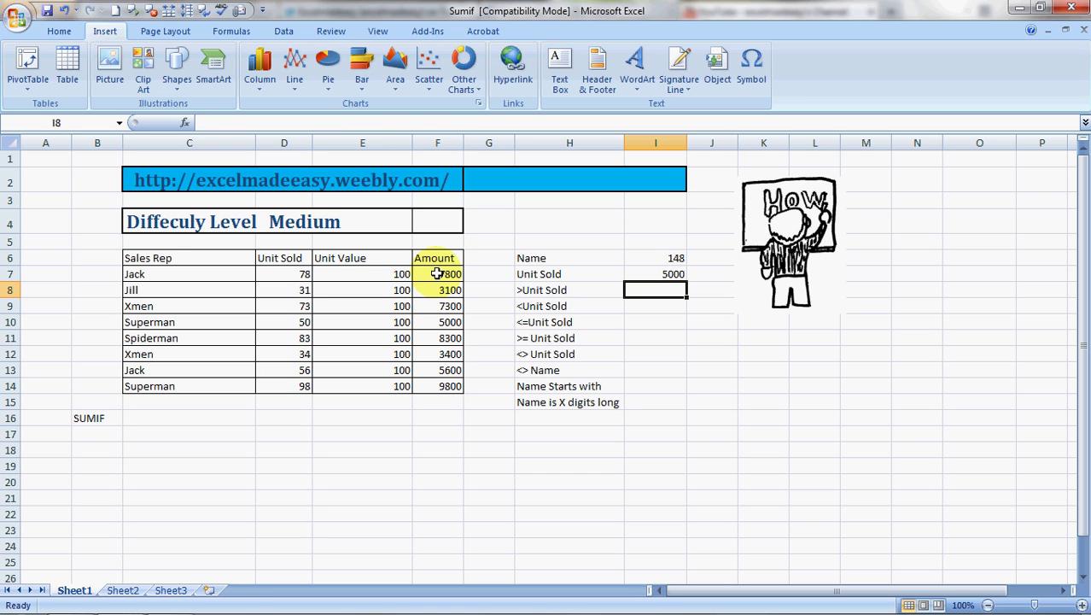
pyautogui.press('Left')
pyautogui.press('Right')
pyautogui.write('=sumif')
pyautogui.press('Tab')
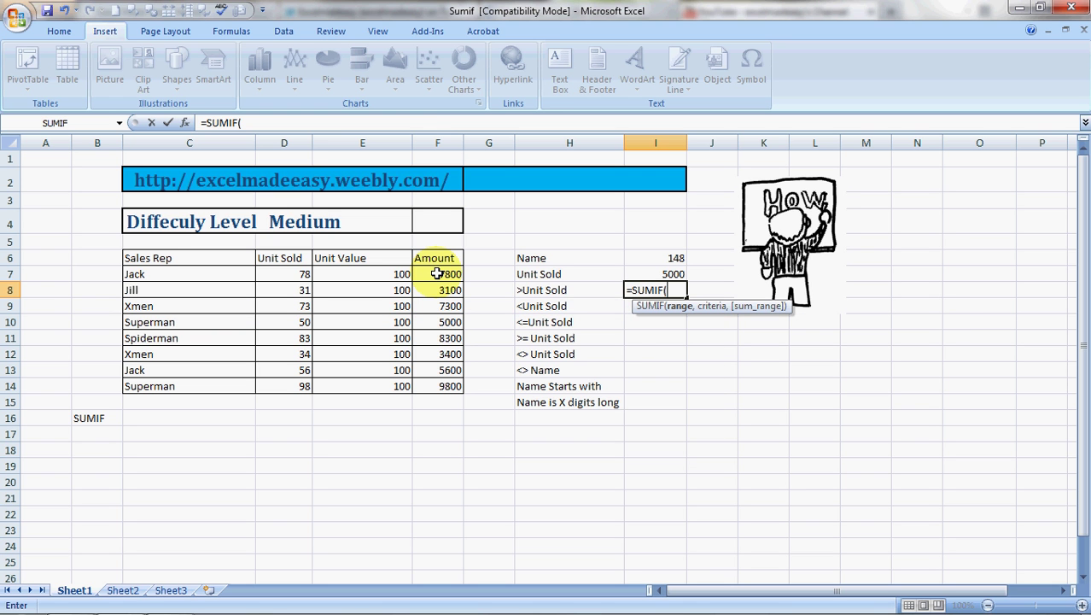
pyautogui.press('Left')
pyautogui.press('Left')
pyautogui.press('Left')
pyautogui.press('Left')
pyautogui.press('Left')
pyautogui.press('Up')
pyautogui.hotkey('shift', 'Down')
pyautogui.hotkey('shift', 'Down')
pyautogui.hotkey('shift', 'Down')
pyautogui.hotkey('shift', 'Down')
pyautogui.hotkey('shift', 'Down')
pyautogui.hotkey('shift', 'Down')
pyautogui.hotkey('shift', 'Down')
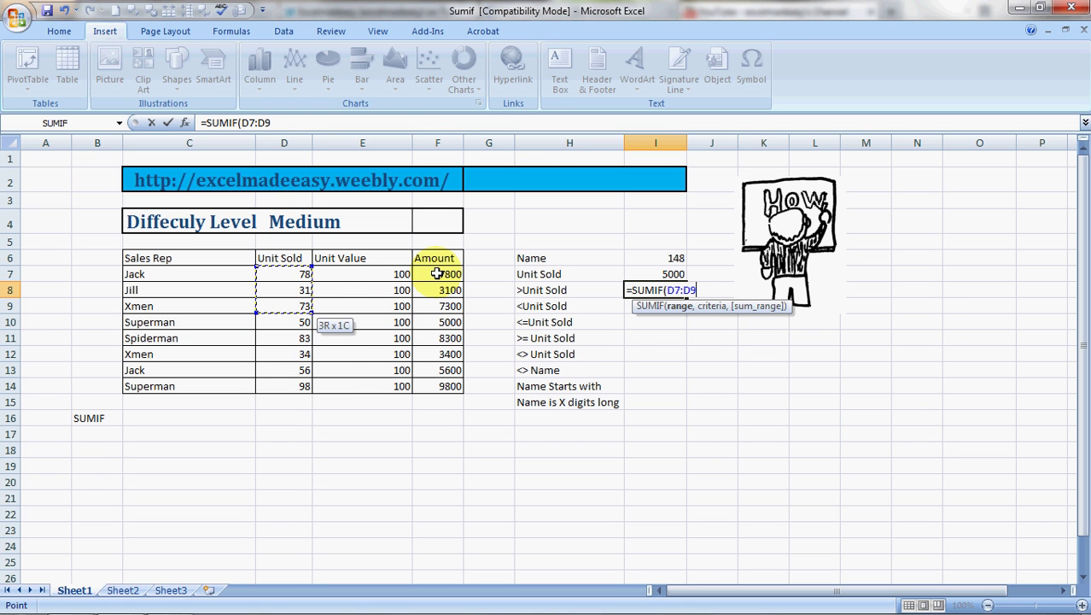
pyautogui.write(',')
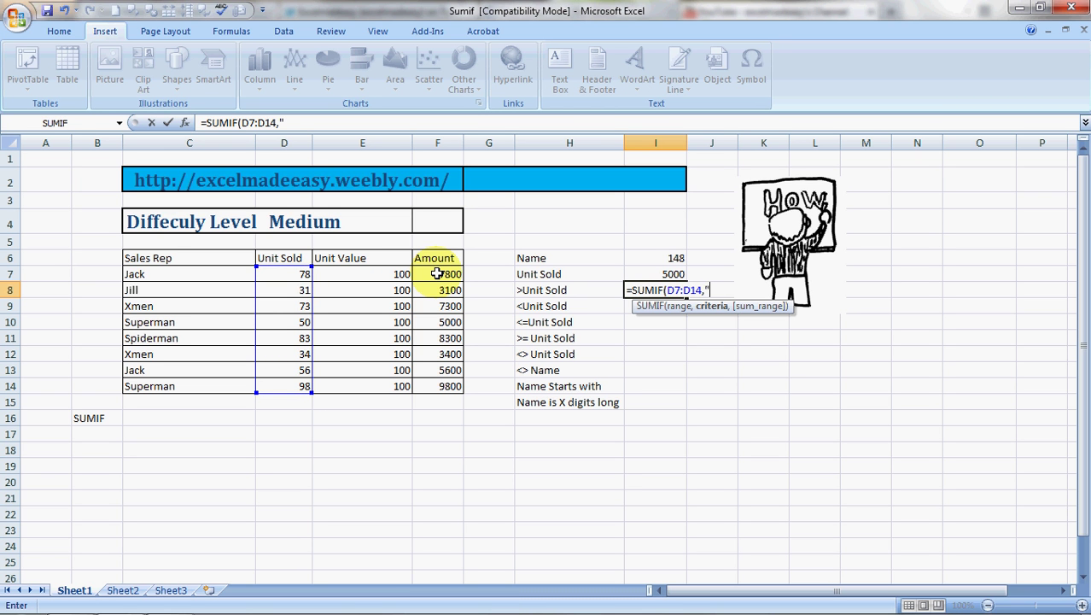
# Step: Complete the I8 formula with the criterion ">50" and the amounts F7:F14 as the sum range
pyautogui.write('">50",')
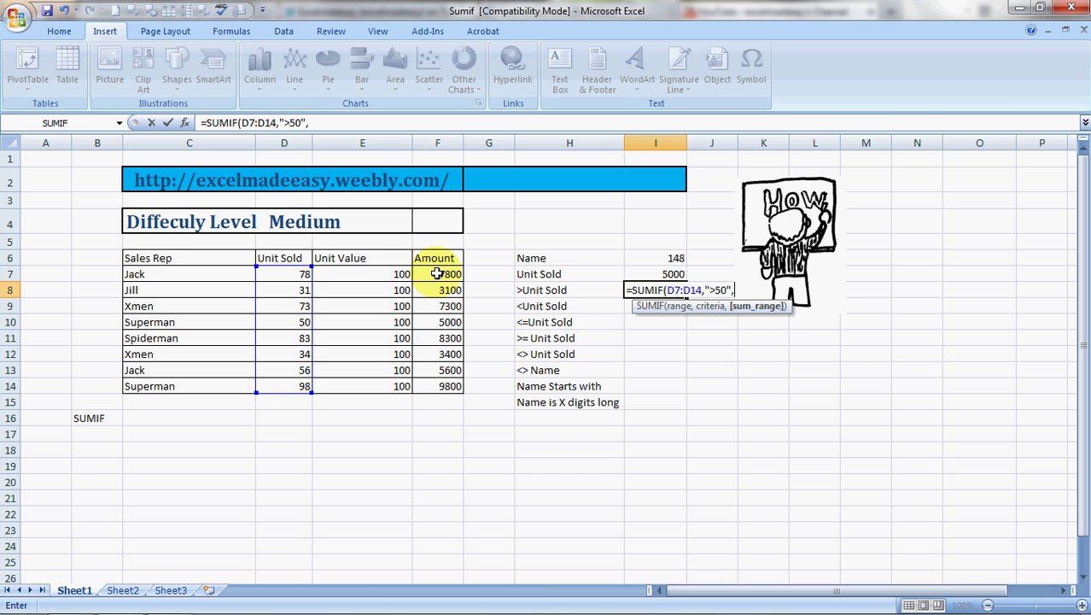
pyautogui.press('Right')
pyautogui.press('Right')
pyautogui.press('Right')
pyautogui.press('Left')
pyautogui.press('Left')
pyautogui.press('Left')
pyautogui.press('Left')
pyautogui.press('Left')
pyautogui.press('Left')
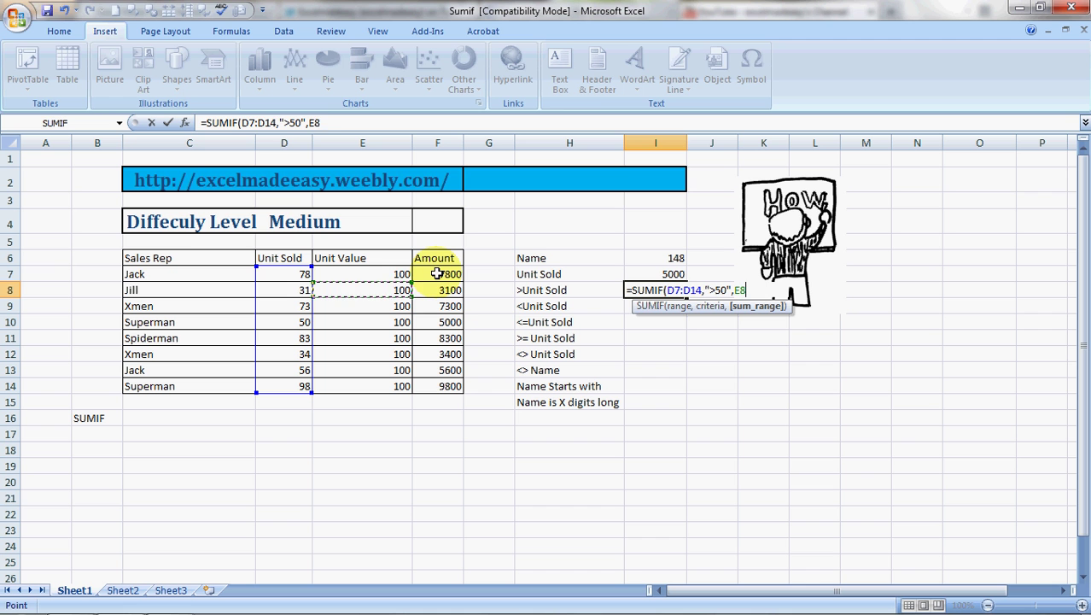
pyautogui.press('Up')
pyautogui.hotkey('shift', 'Down')
pyautogui.hotkey('shift', 'Down')
pyautogui.hotkey('shift', 'Down')
pyautogui.hotkey('shift', 'Down')
pyautogui.hotkey('shift', 'Down')
pyautogui.hotkey('shift', 'Down')
pyautogui.hotkey('shift', 'Down')
pyautogui.press('Return')
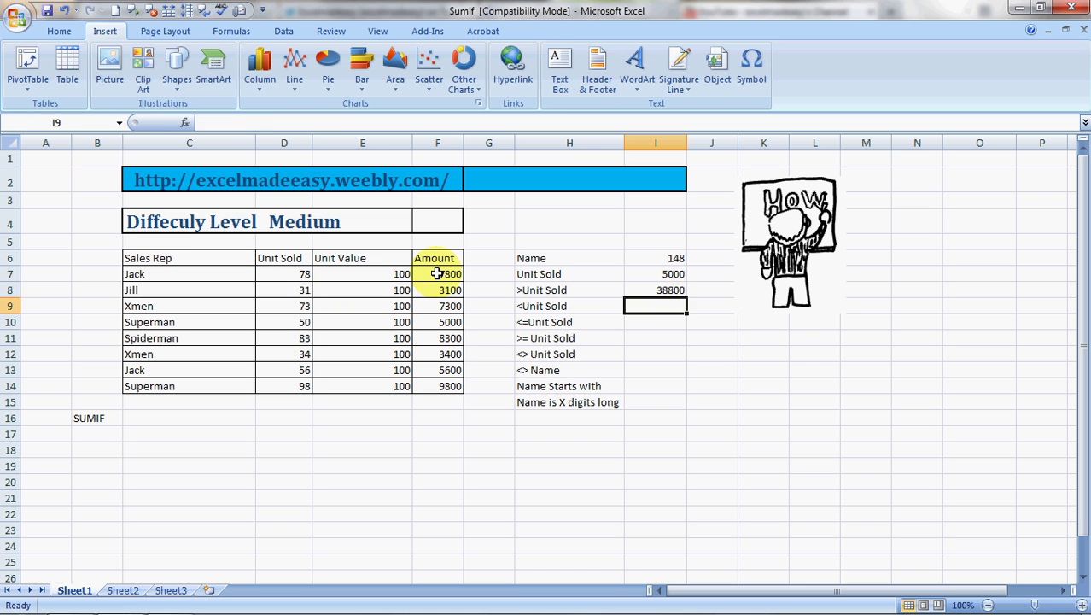
# Step: Start a SUMIF formula in I9, beside <Unit Sold, with the units sold D7:D14 as the range
pyautogui.press('Up')
pyautogui.press('Down')
pyautogui.write('=sumif')
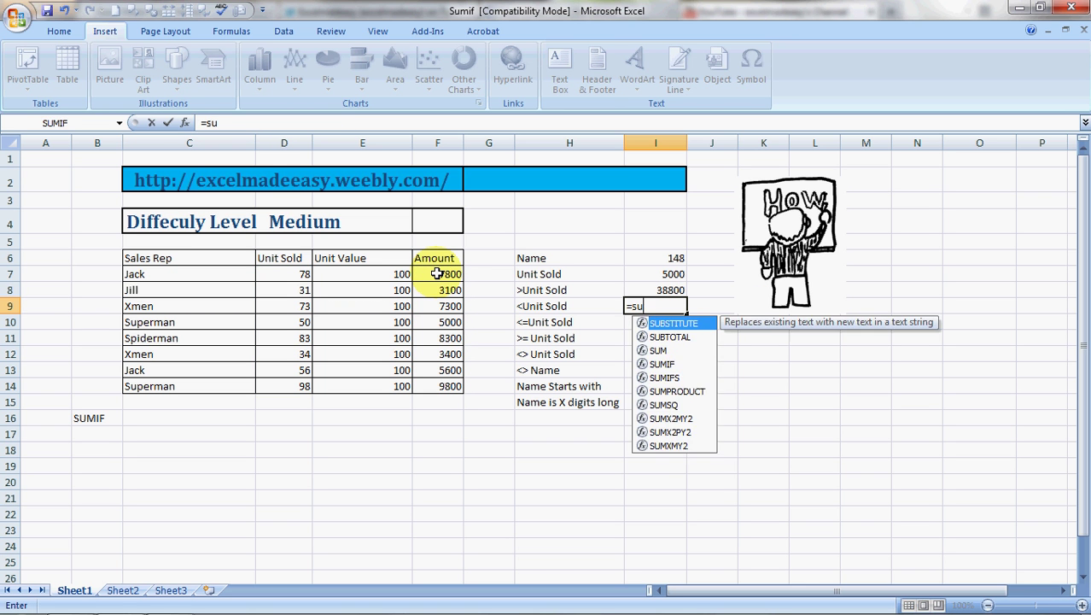
pyautogui.press('Tab')
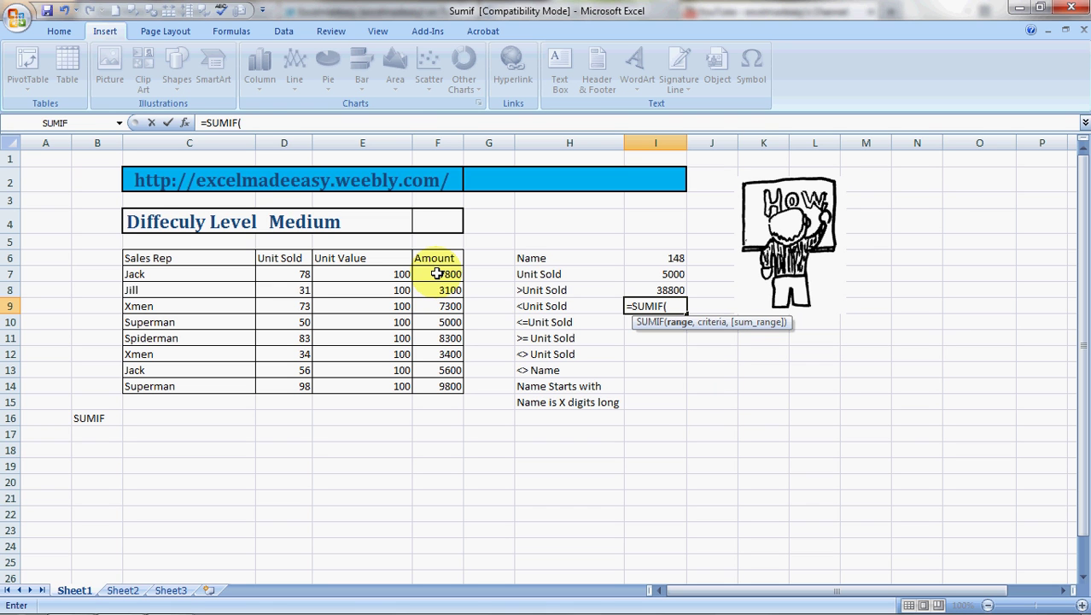
pyautogui.press('Left')
pyautogui.press('Left')
pyautogui.press('Left')
pyautogui.press('Left')
pyautogui.press('Left')
pyautogui.press('Left')
pyautogui.press('Up')
pyautogui.press('Up')
pyautogui.press('Right')
pyautogui.hotkey('shift', 'Down')
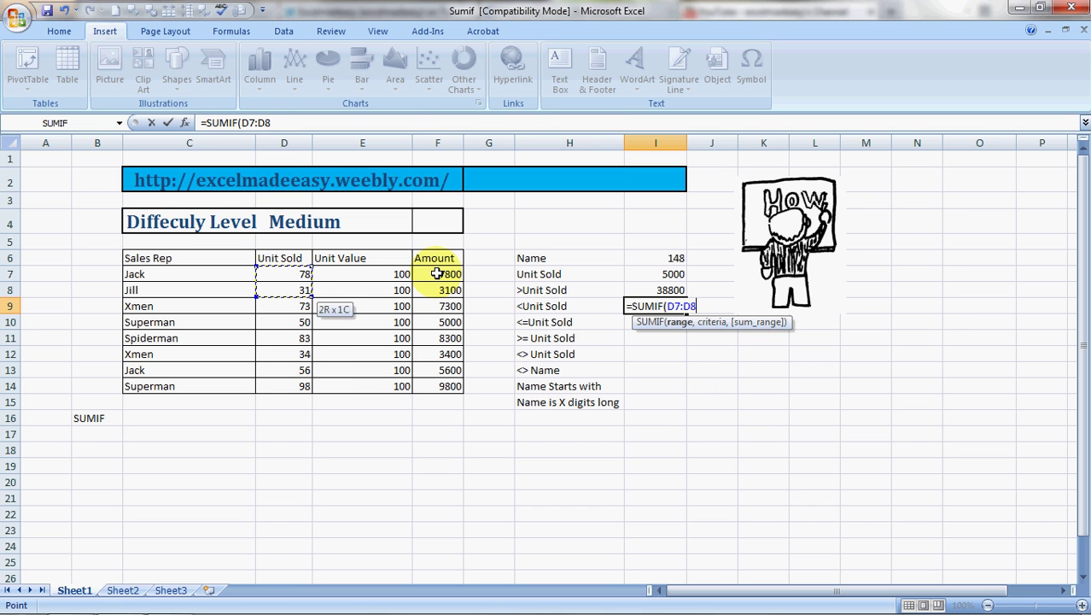
pyautogui.hotkey('shift', 'Down')
pyautogui.hotkey('shift', 'Down')
pyautogui.hotkey('shift', 'Down')
pyautogui.hotkey('shift', 'Down')
pyautogui.hotkey('shift', 'Down')
pyautogui.hotkey('shift', 'Down')
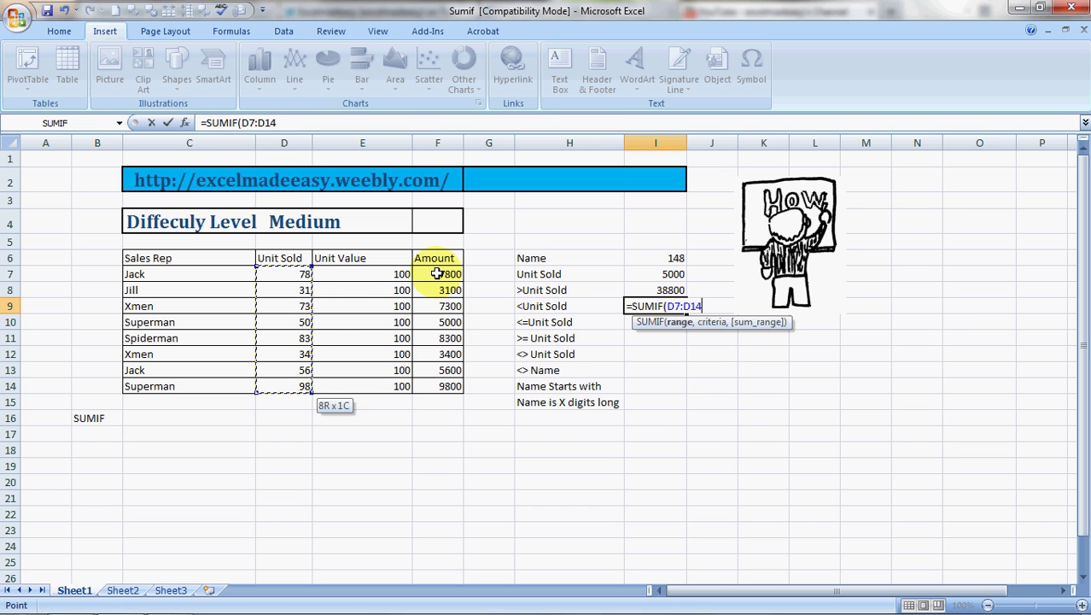
# Step: Complete the I9 formula with the criterion "<50" and the amounts F7:F14 as the sum range
pyautogui.write(',"')
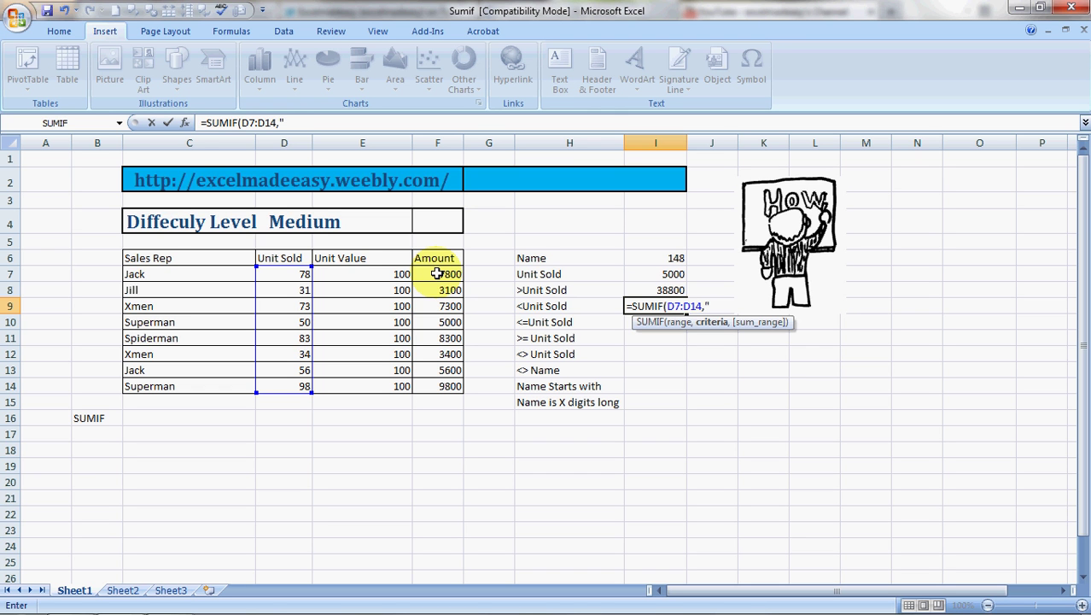
pyautogui.write('<50",')
pyautogui.press('Up')
pyautogui.press('Down')
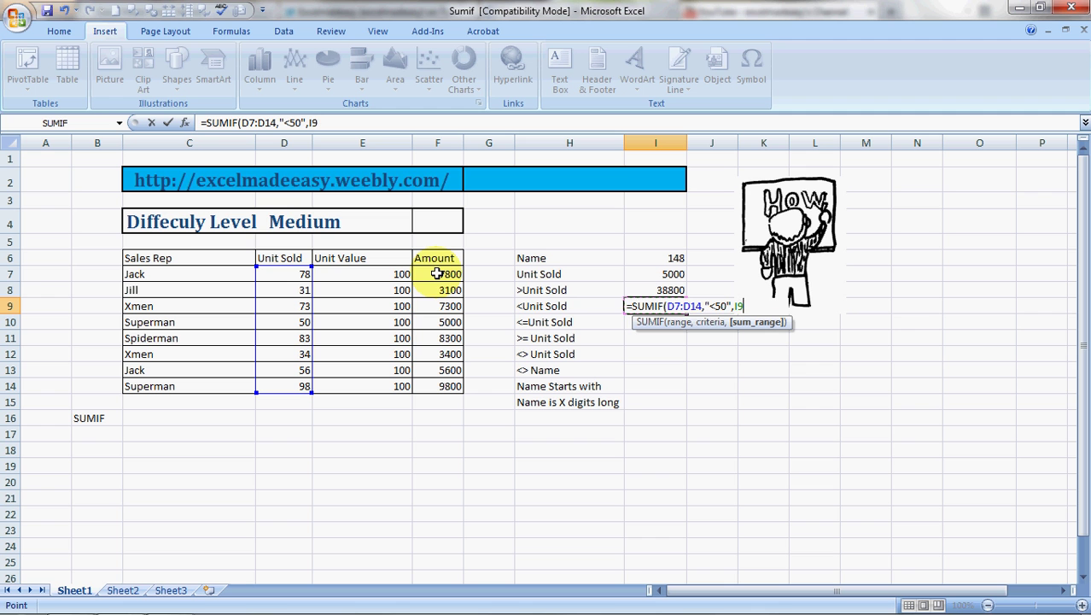
pyautogui.moveTo(437, 273); pyautogui.dragTo(452, 386)
pyautogui.press('Return')
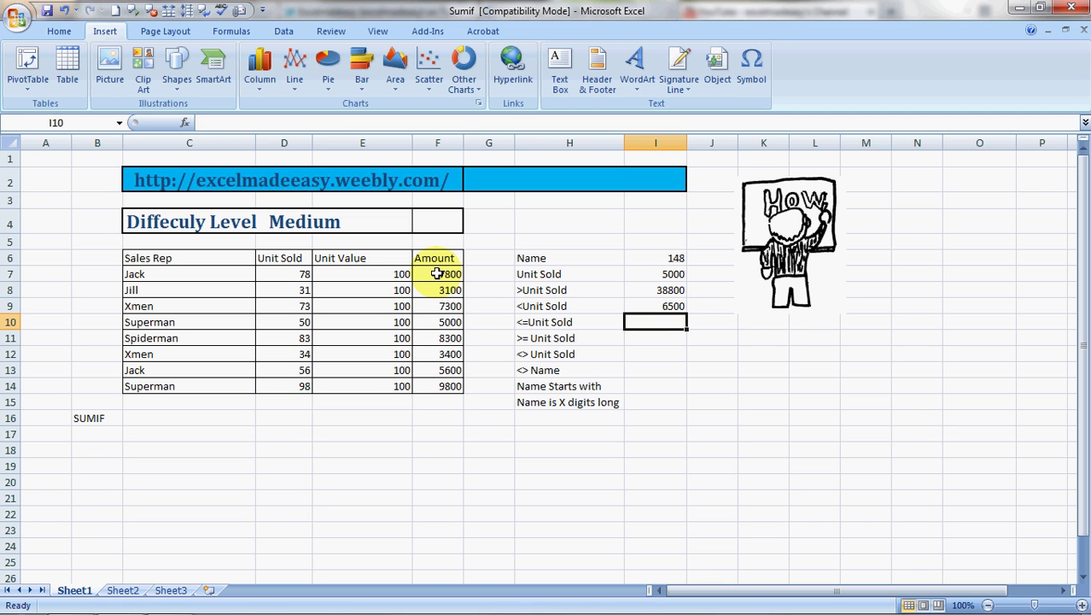
# Step: Start a SUMIF formula in I10, beside <=Unit Sold, with the units sold D7:D14 as the range
pyautogui.write('=')
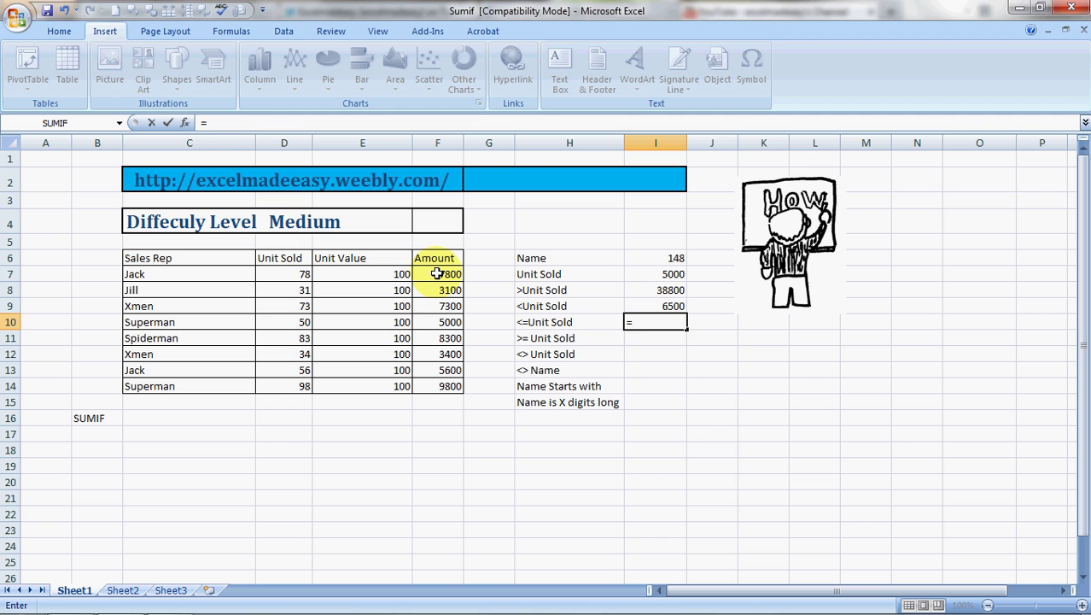
pyautogui.write('sum')
pyautogui.press('Down')
pyautogui.press('Tab')
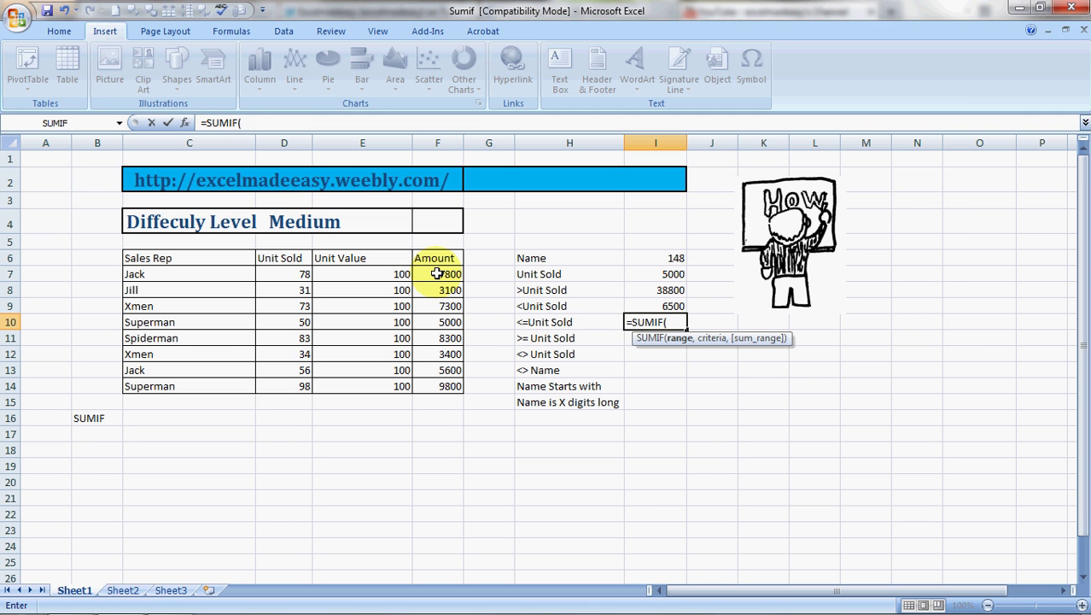
pyautogui.press('Left')
pyautogui.press('Left')
pyautogui.press('Left')
pyautogui.press('Left')
pyautogui.press('Up')
pyautogui.press('Up')
pyautogui.press('Up')
pyautogui.press('Left')
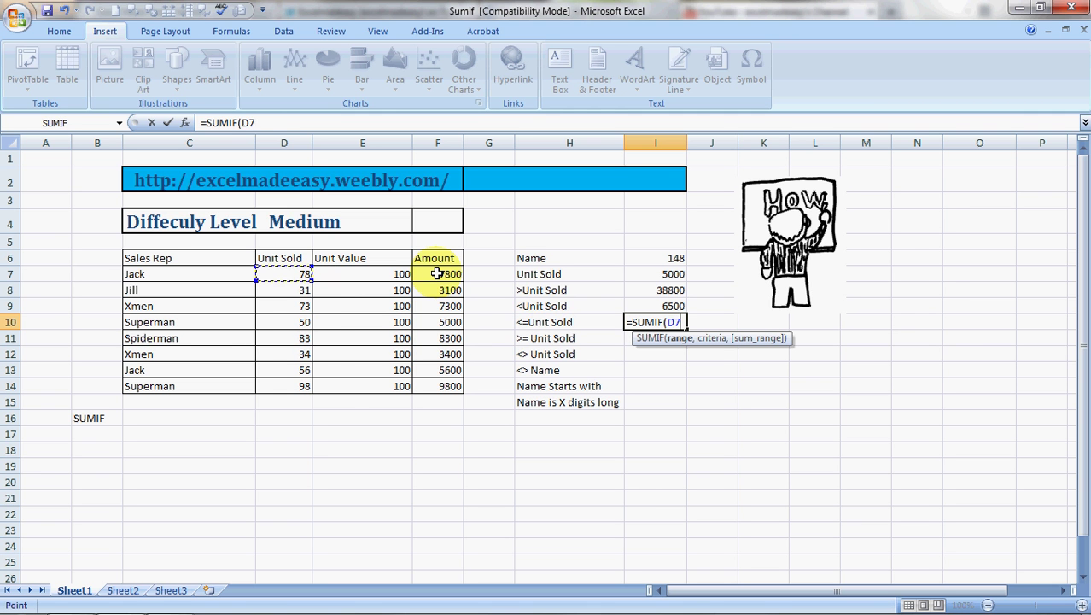
pyautogui.hotkey('shift', 'Down')
pyautogui.hotkey('shift', 'Down')
pyautogui.hotkey('shift', 'Down')
pyautogui.hotkey('shift', 'Down')
pyautogui.hotkey('shift', 'Down')
pyautogui.hotkey('shift', 'Down')
pyautogui.hotkey('shift', 'Down')
pyautogui.write(',')
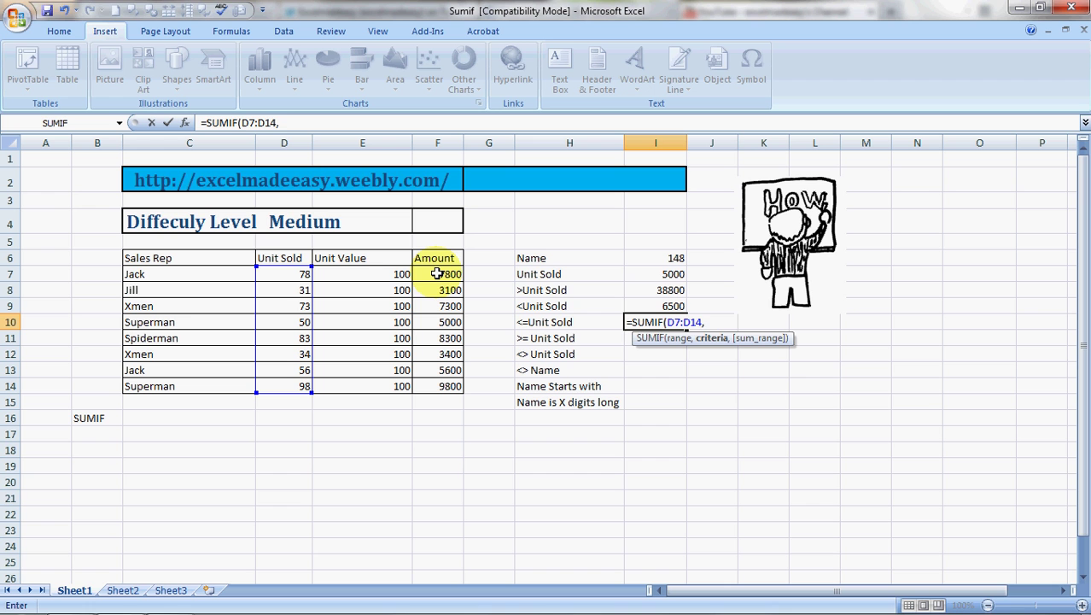
pyautogui.press('Right')
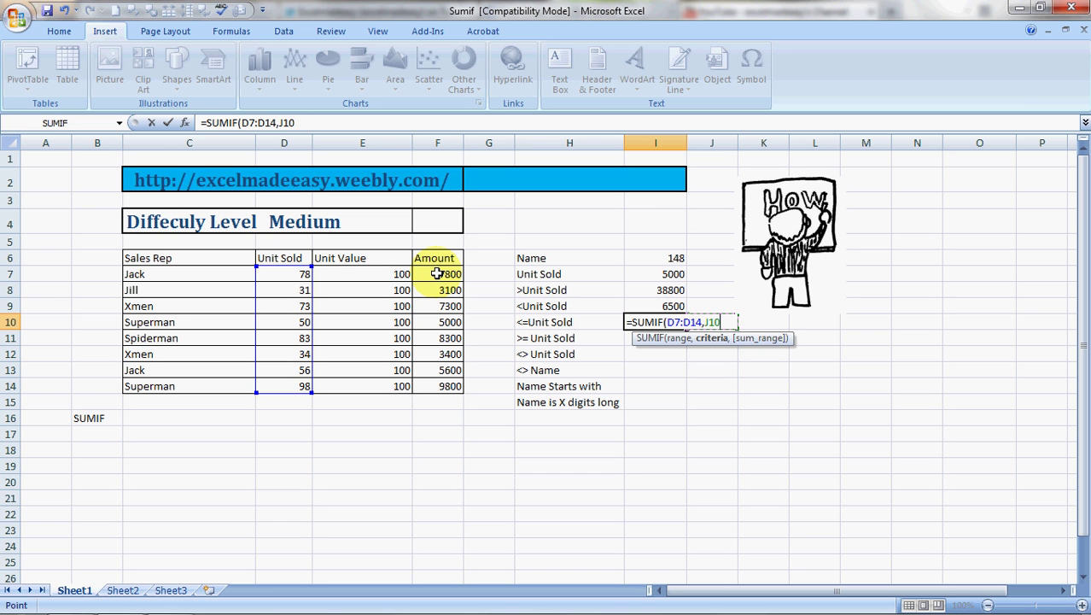
pyautogui.press('BackSpace')
pyautogui.press('BackSpace')
pyautogui.press('BackSpace')
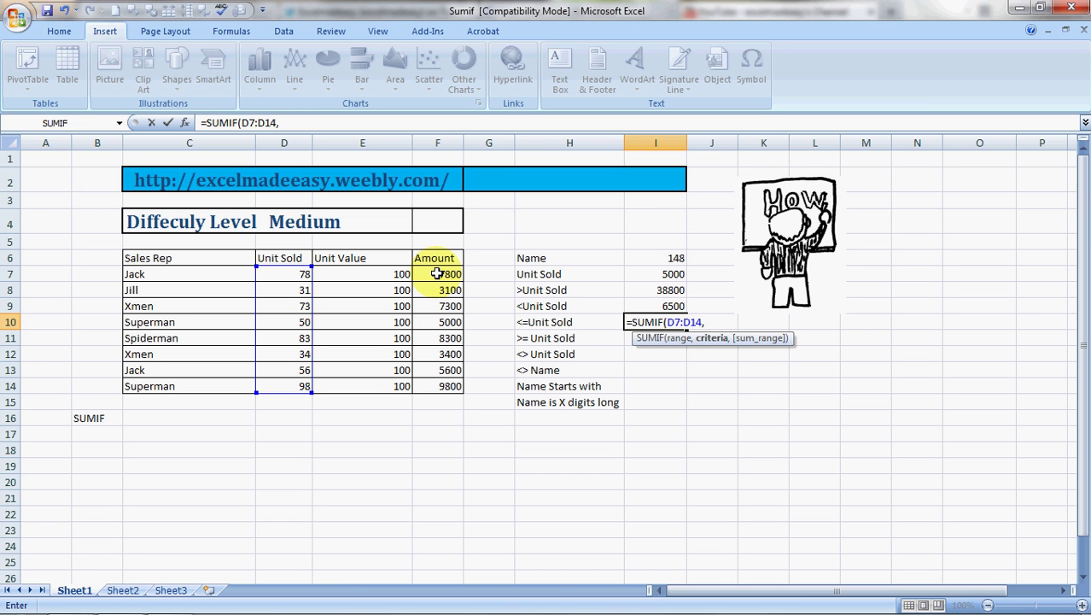
# Step: Complete the I10 formula with the quoted criterion "<=50" and the amounts F7:F14 as the sum range
pyautogui.write('<=50"')
pyautogui.press('Return')
pyautogui.press('Return')
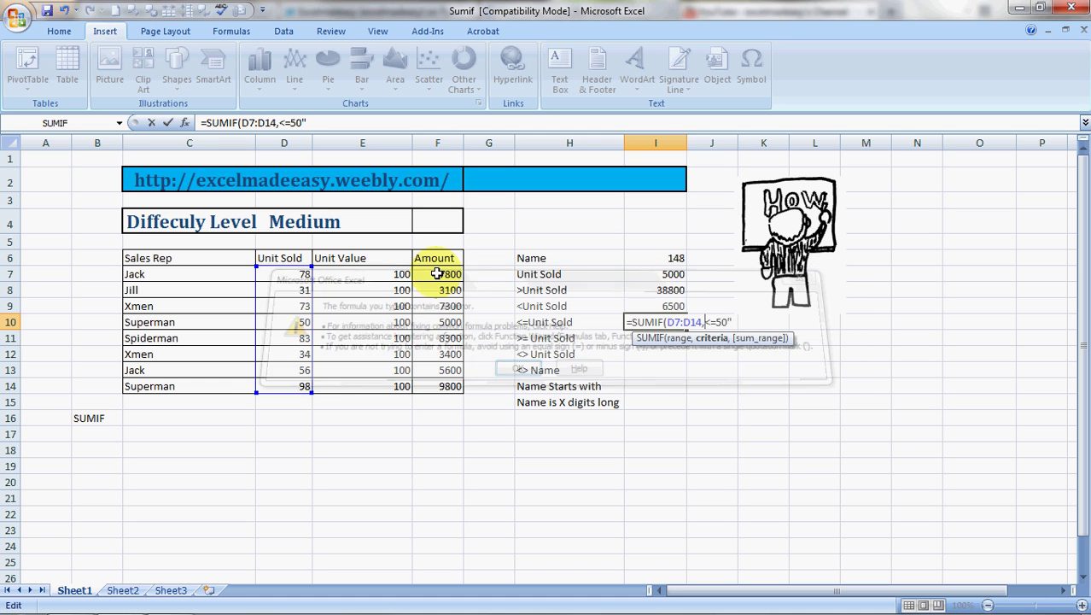
pyautogui.write('"')
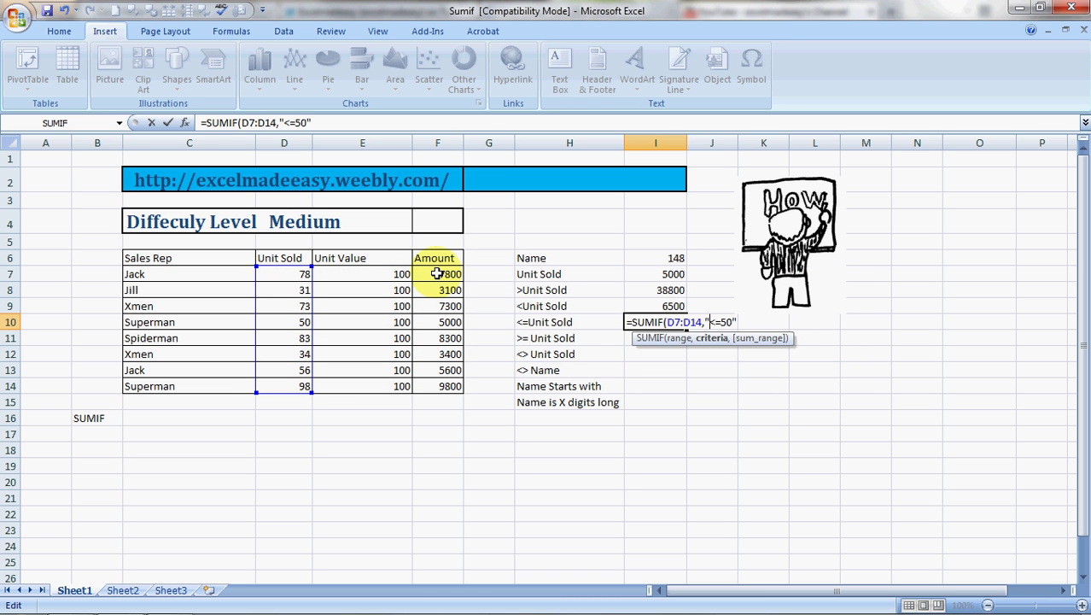
pyautogui.press('Right')
pyautogui.press('Right')
pyautogui.press('Right')
pyautogui.press('Right')
pyautogui.write(',')
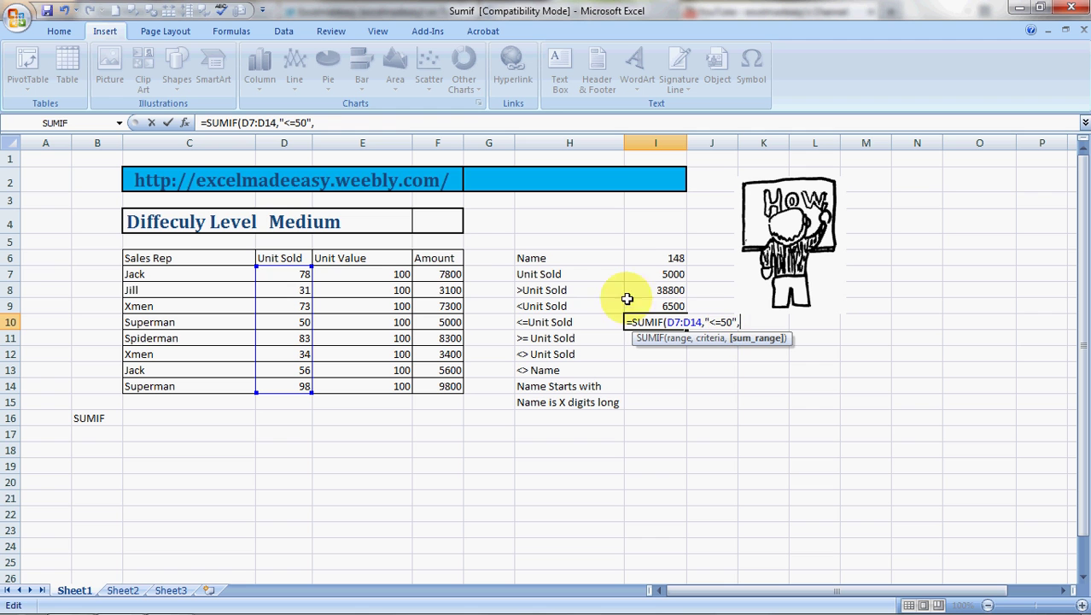
pyautogui.moveTo(451, 274); pyautogui.dragTo(449, 386)
pyautogui.press('Return')
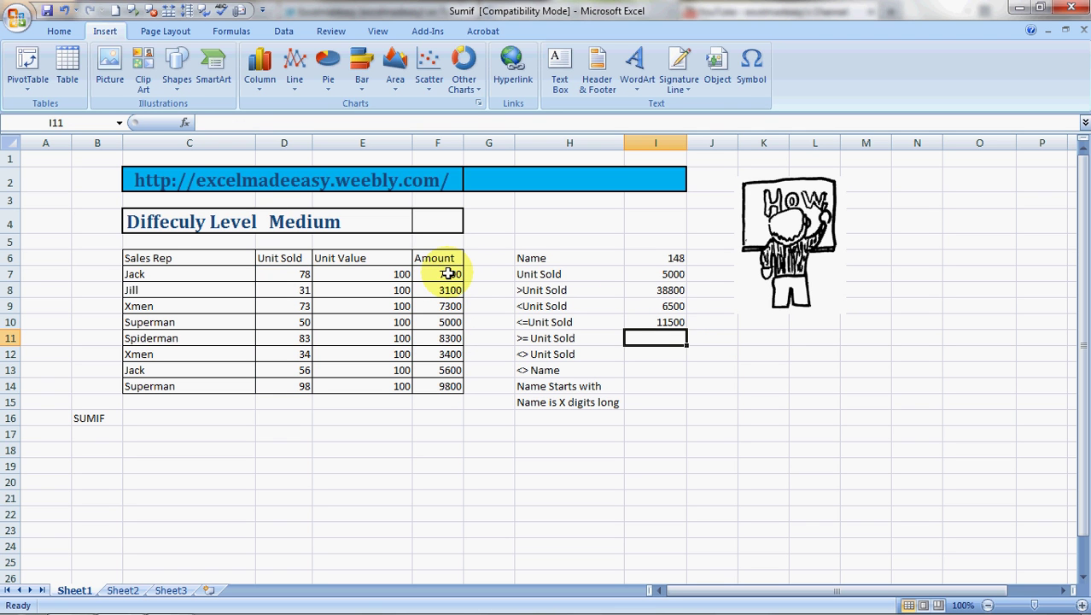
# Step: Start a SUMIF formula in I11, beside >= Unit Sold, with the units sold D7:D14 as the range
pyautogui.write('=sumif')
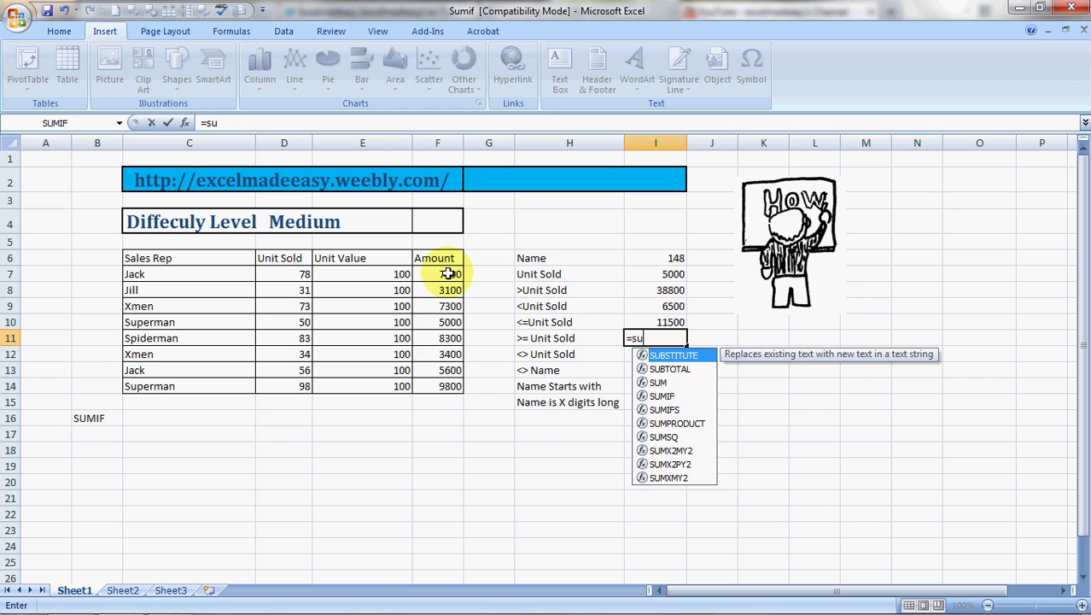
pyautogui.press('Tab')
pyautogui.press('Left')
pyautogui.press('Left')
pyautogui.press('Left')
pyautogui.press('Left')
pyautogui.press('Left')
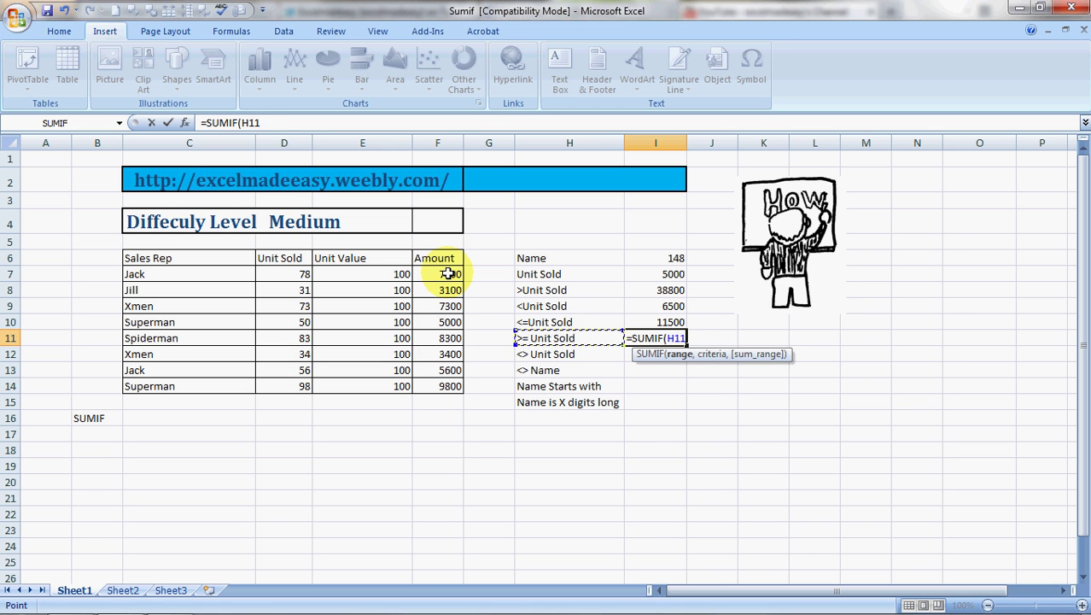
pyautogui.press('Up')
pyautogui.press('Up')
pyautogui.press('Up')
pyautogui.press('Up')
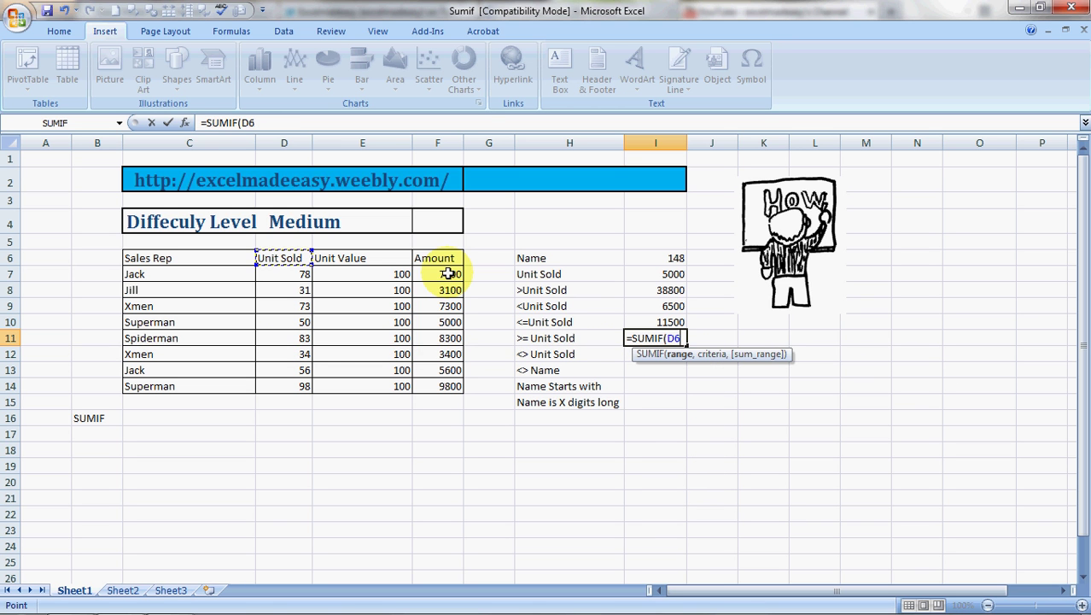
pyautogui.hotkey('ctrl', 'shift', 'Down')
pyautogui.write(',')
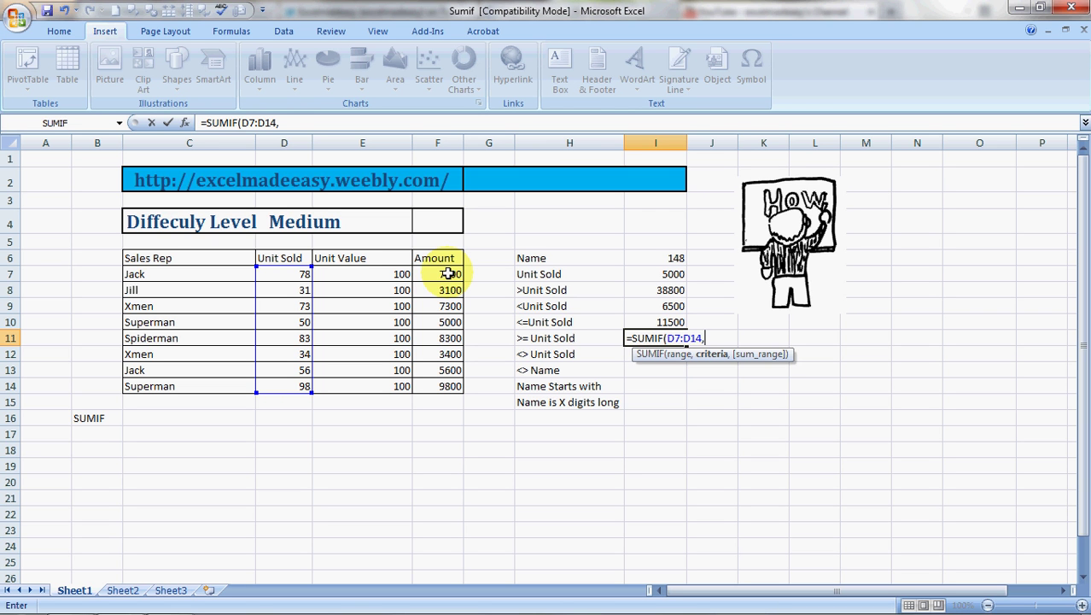
# Step: Complete the I11 formula with the criterion ">50" and the amounts F7:F14 as the sum range
pyautogui.write('">50",')
pyautogui.press('Left')
pyautogui.press('Left')
pyautogui.press('Up')
pyautogui.press('Up')
pyautogui.press('Up')
pyautogui.press('Left')
pyautogui.press('Up')
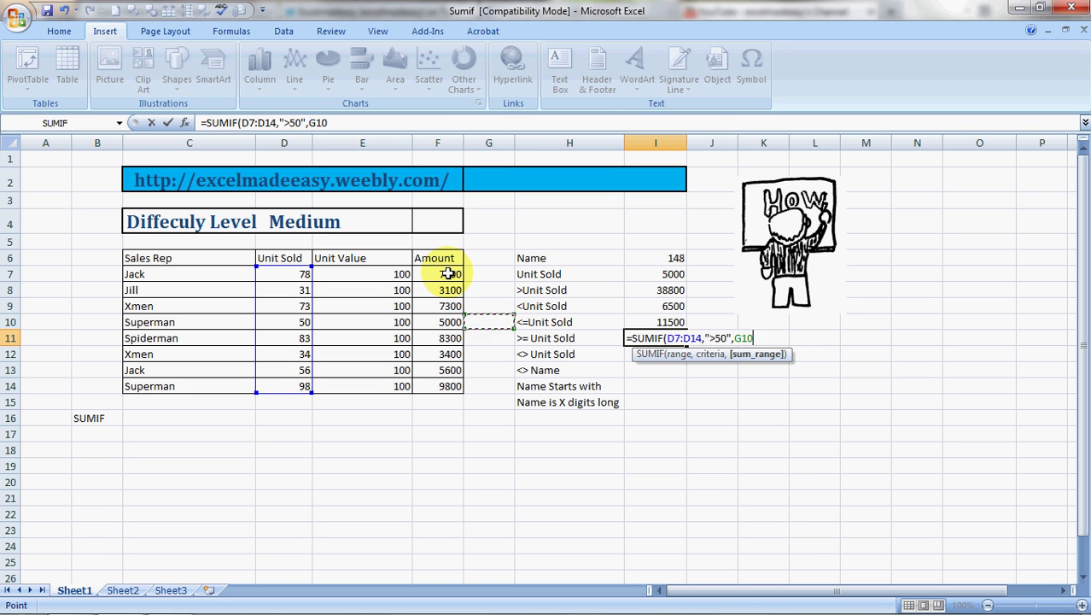
pyautogui.hotkey('shift', 'Down')
pyautogui.hotkey('shift', 'Down')
pyautogui.hotkey('shift', 'Down')
pyautogui.hotkey('shift', 'Down')
pyautogui.hotkey('shift', 'Down')
pyautogui.hotkey('shift', 'Down')
pyautogui.hotkey('shift', 'Down')
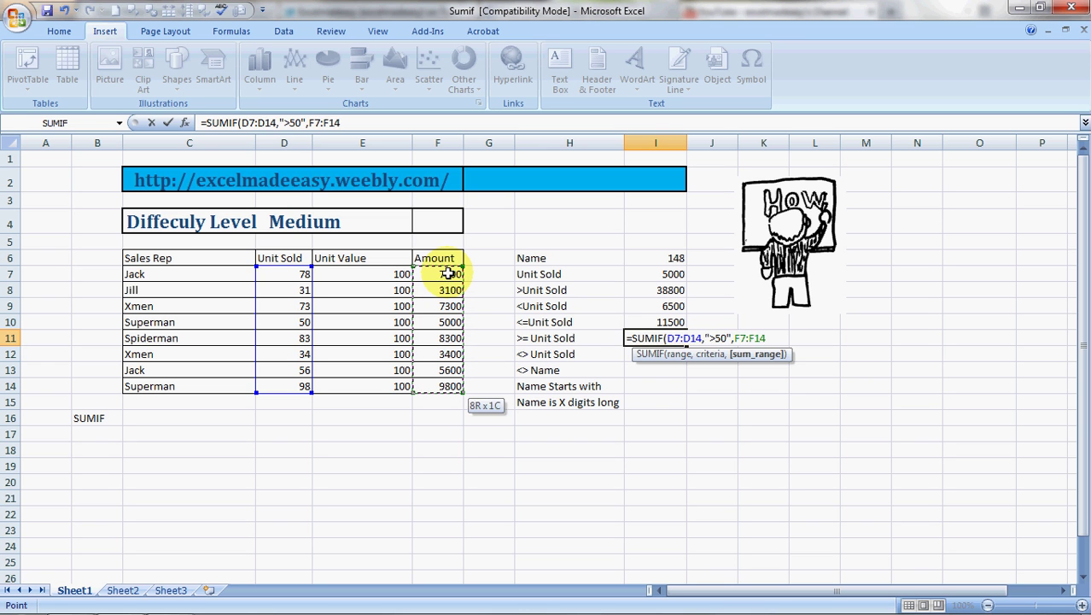
pyautogui.press('Return')
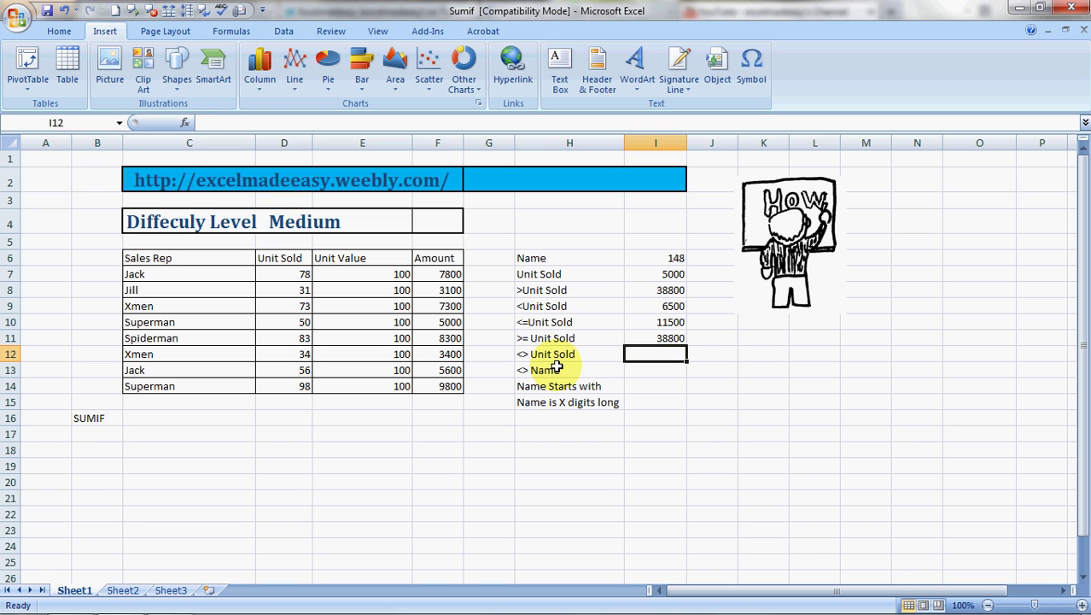
# Step: Start a SUMIF formula in I12, beside <> Unit Sold, with D7:D14 as the range and "<>50" as the criterion
pyautogui.write('=')
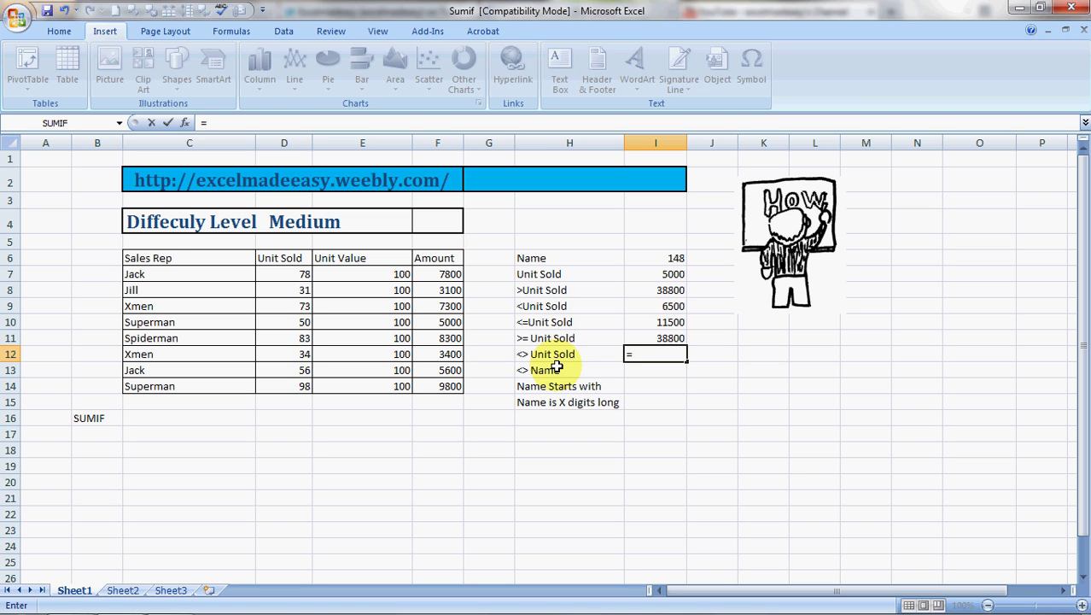
pyautogui.write('sumif')
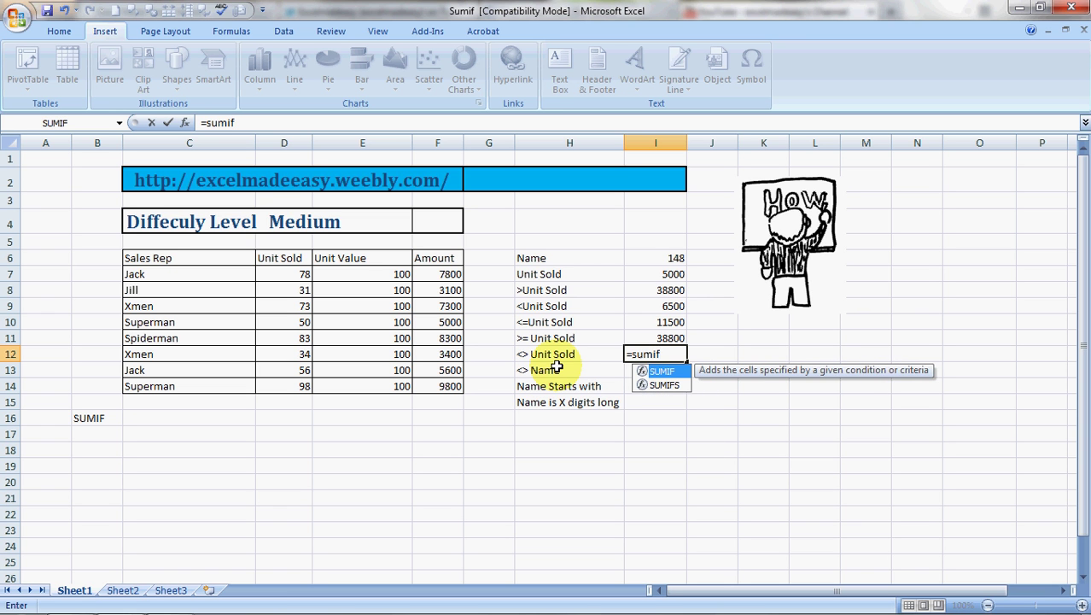
pyautogui.press('Tab')
pyautogui.press('Left')
pyautogui.press('Left')
pyautogui.press('Left')
pyautogui.press('Left')
pyautogui.press('Left')
pyautogui.press('Left')
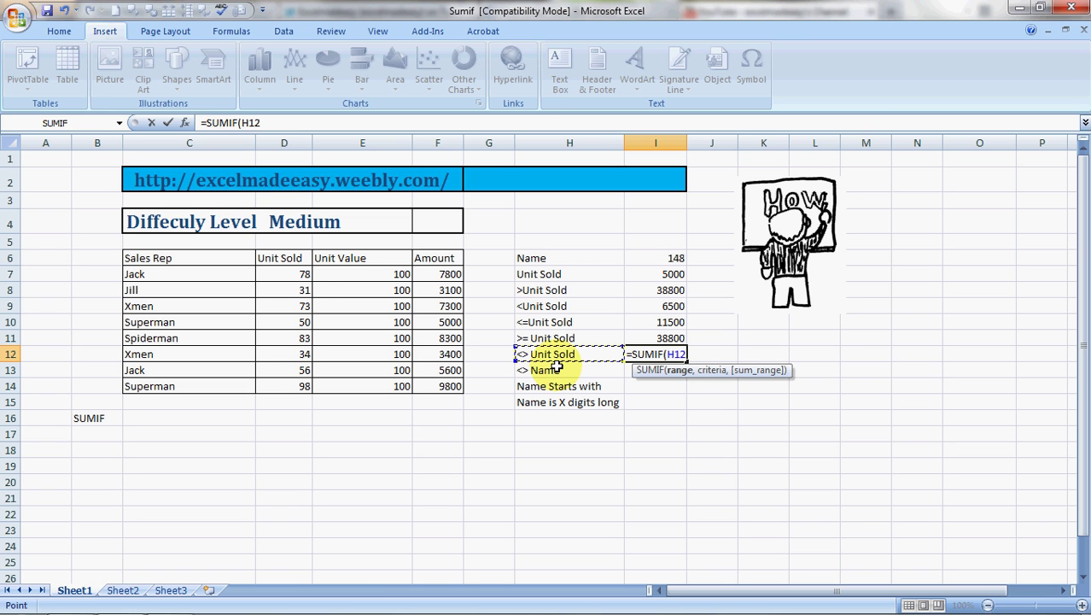
pyautogui.press('Up')
pyautogui.press('Up')
pyautogui.press('Up')
pyautogui.press('Right')
pyautogui.press('Up')
pyautogui.press('Up')
pyautogui.hotkey('shift', 'Down')
pyautogui.hotkey('shift', 'Down')
pyautogui.hotkey('shift', 'Down')
pyautogui.hotkey('shift', 'Down')
pyautogui.hotkey('shift', 'Down')
pyautogui.hotkey('shift', 'Down')
pyautogui.hotkey('shift', 'Down')
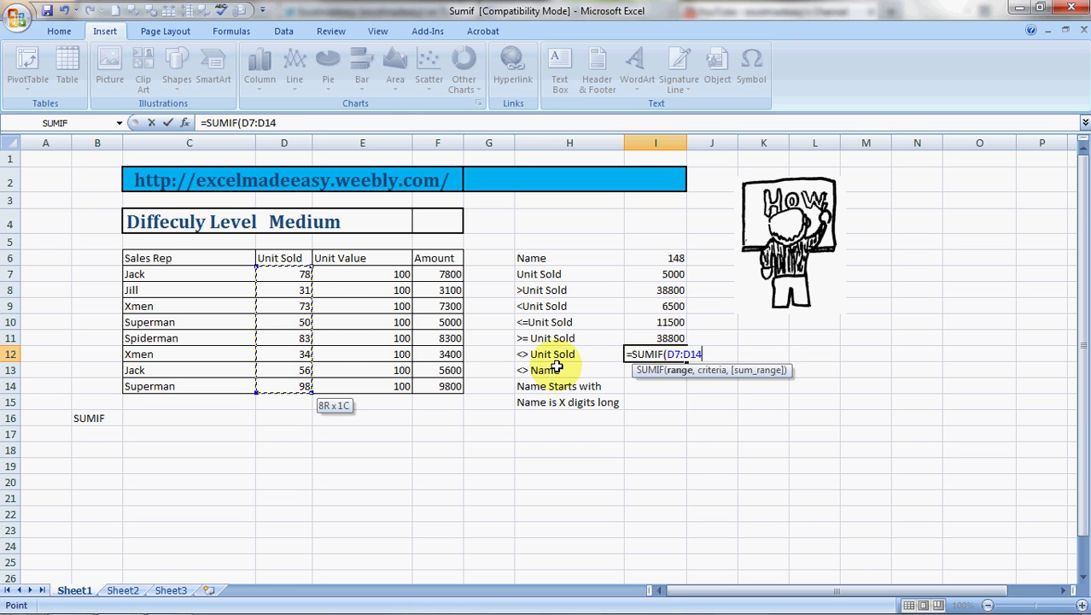
pyautogui.write(',"')
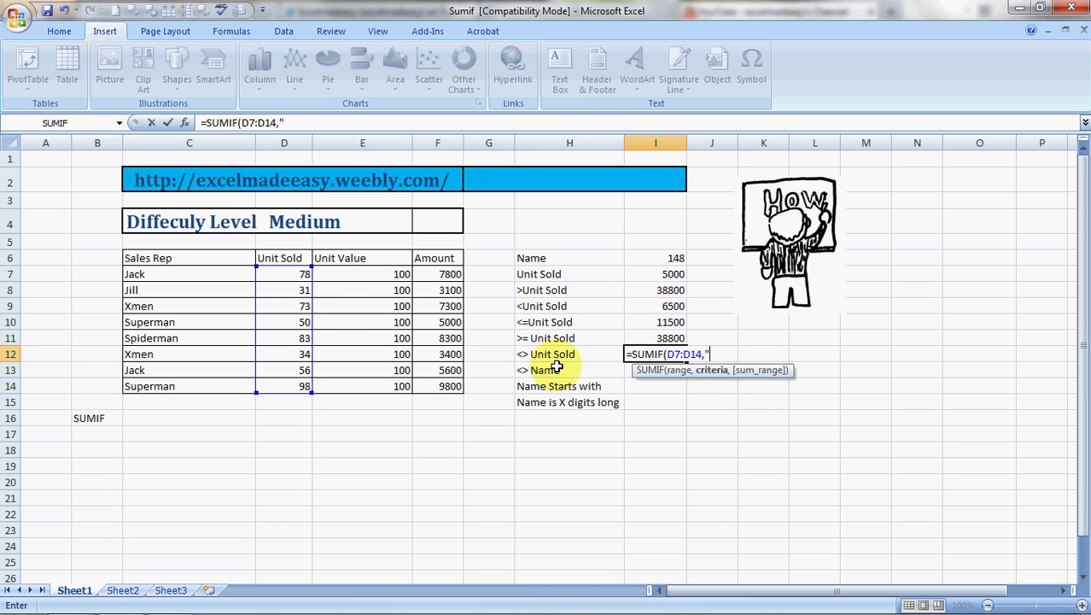
pyautogui.write('<>50",')
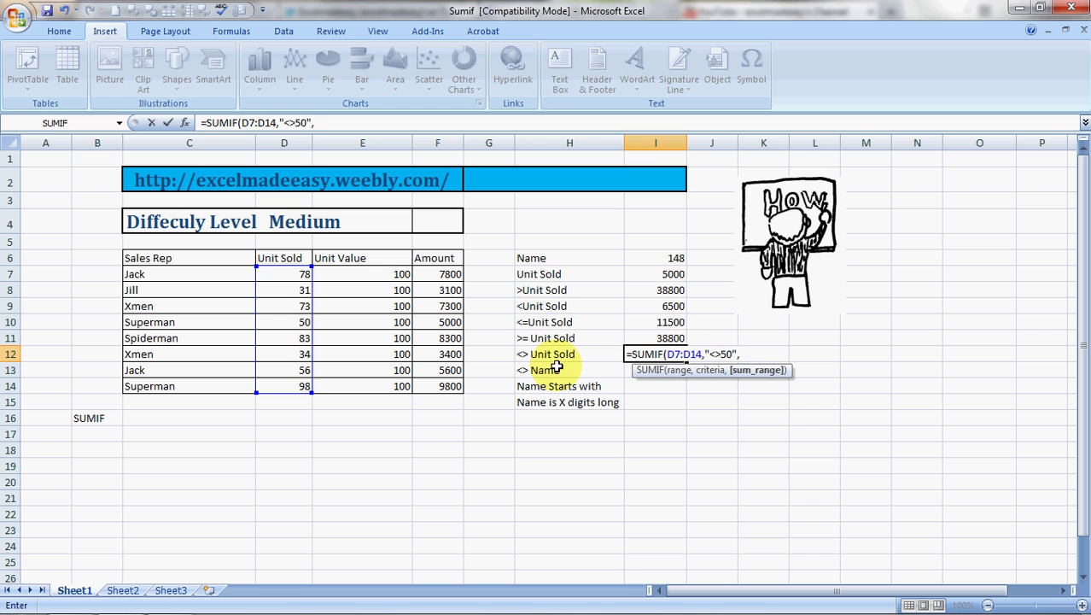
# Step: Add the amounts F7:F14 as the sum range of the I12 formula
pyautogui.press('Up')
pyautogui.press('Right')
pyautogui.press('Left')
pyautogui.press('Left')
pyautogui.press('Left')
pyautogui.press('Up')
pyautogui.press('Up')
pyautogui.press('Left')
pyautogui.press('Up')
pyautogui.press('Up')
pyautogui.hotkey('shift', 'Down')
pyautogui.hotkey('shift', 'Down')
pyautogui.hotkey('shift', 'Down')
pyautogui.hotkey('shift', 'Down')
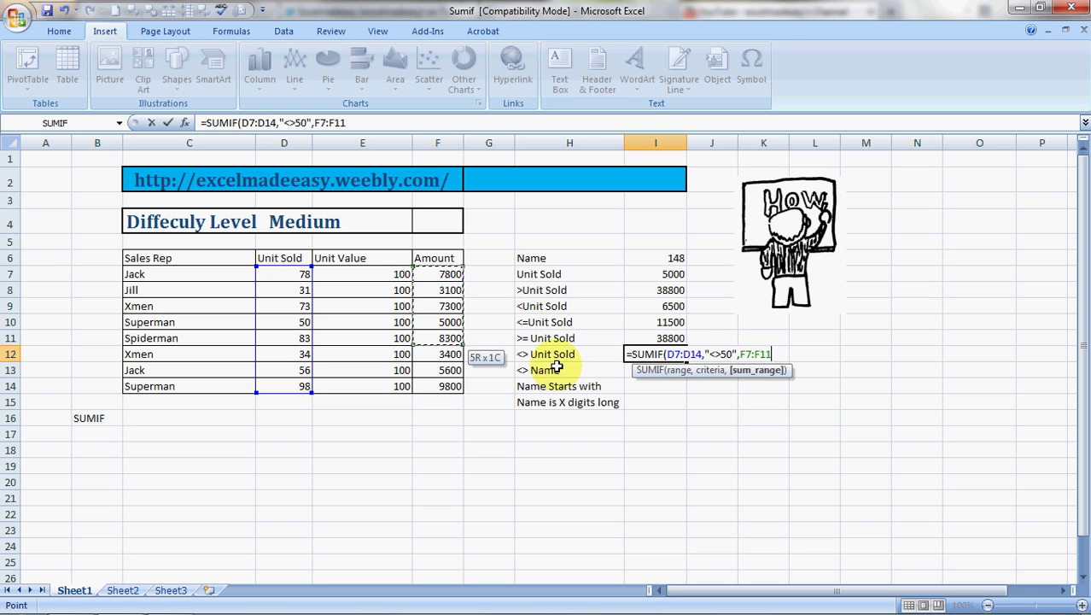
pyautogui.hotkey('shift', 'Down')
pyautogui.hotkey('shift', 'Down')
pyautogui.hotkey('shift', 'Down')
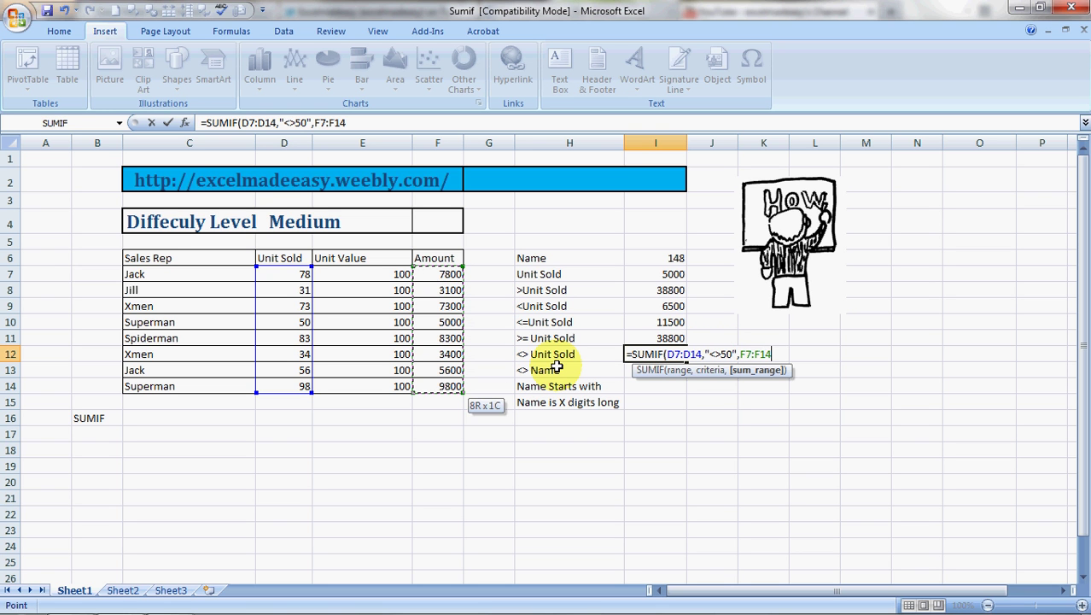
# Step: Remove the sum range from the I12 formula and enter it with only the range and the "<>50" criterion
pyautogui.press('BackSpace')
pyautogui.press('BackSpace')
pyautogui.press('BackSpace')
pyautogui.press('BackSpace')
pyautogui.press('BackSpace')
pyautogui.press('BackSpace')
pyautogui.press('BackSpace')
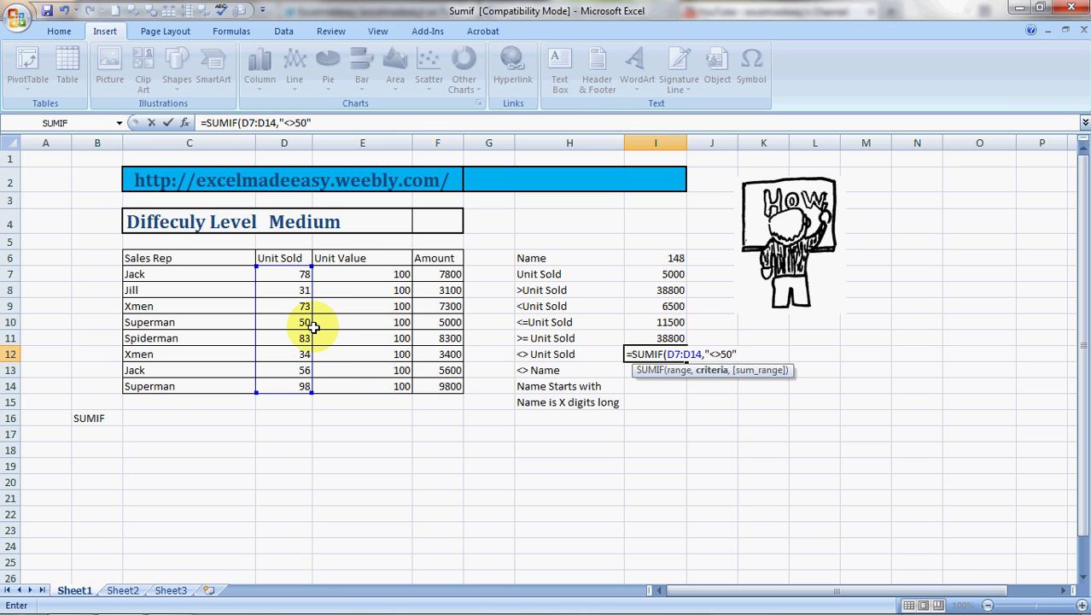
pyautogui.press('Return')
pyautogui.press('Up')
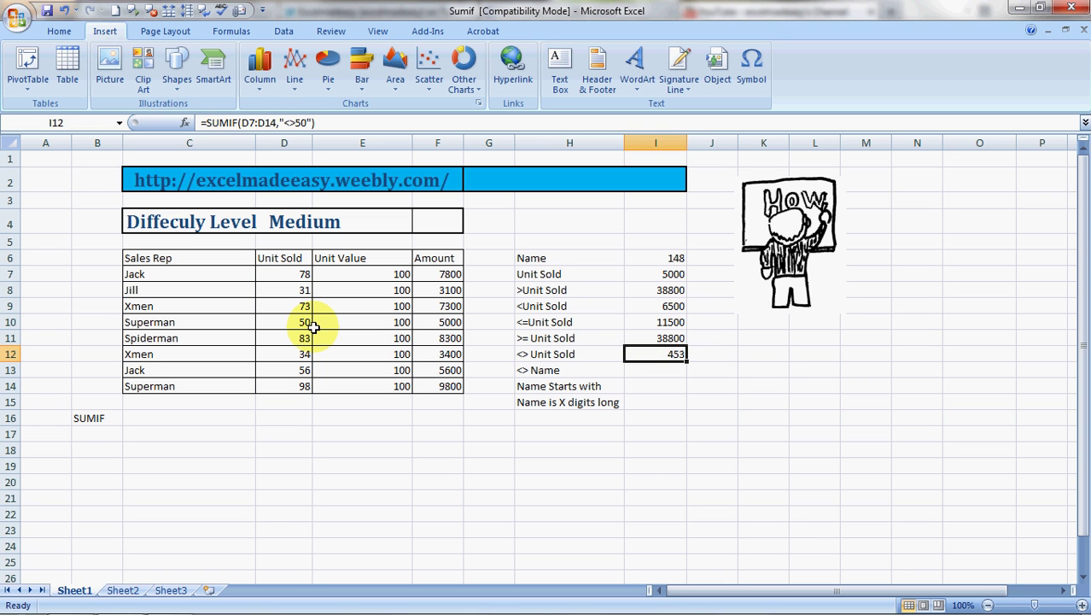
# Step: Set Spiderman's units sold in D11 to 50
pyautogui.press('Left')
pyautogui.press('Left')
pyautogui.press('Left')
pyautogui.press('Left')
pyautogui.press('Left')
pyautogui.press('Up')
pyautogui.press('Up')
pyautogui.press('Up')
pyautogui.press('Up')
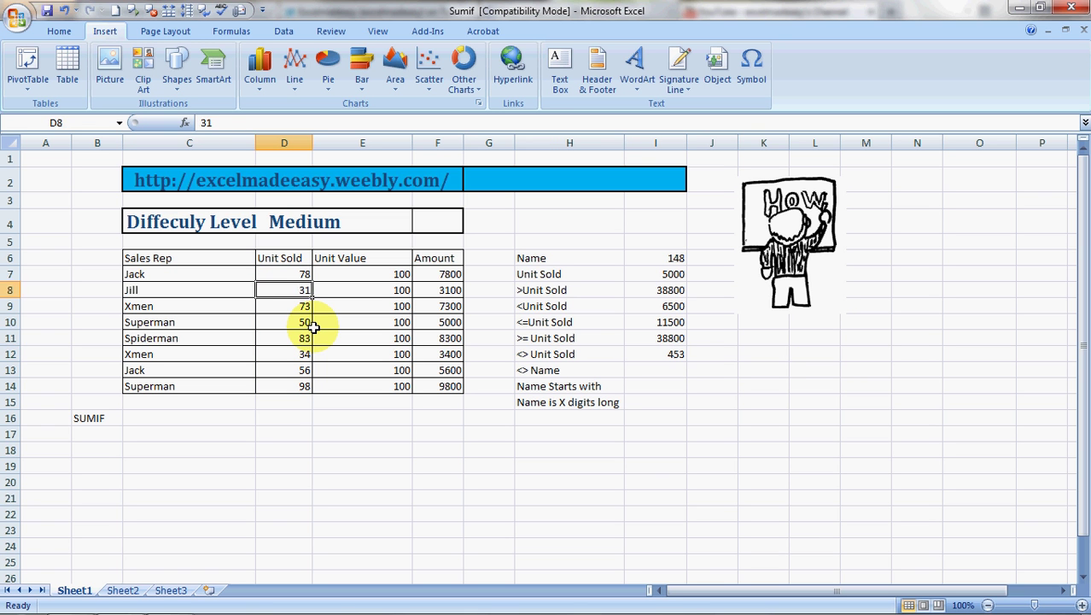
pyautogui.press('Down')
pyautogui.press('Down')
pyautogui.press('Down')
pyautogui.press('Down')
pyautogui.press('Down')
pyautogui.press('Down')
pyautogui.press('Up')
pyautogui.press('Up')
pyautogui.press('Up')
pyautogui.press('Up')
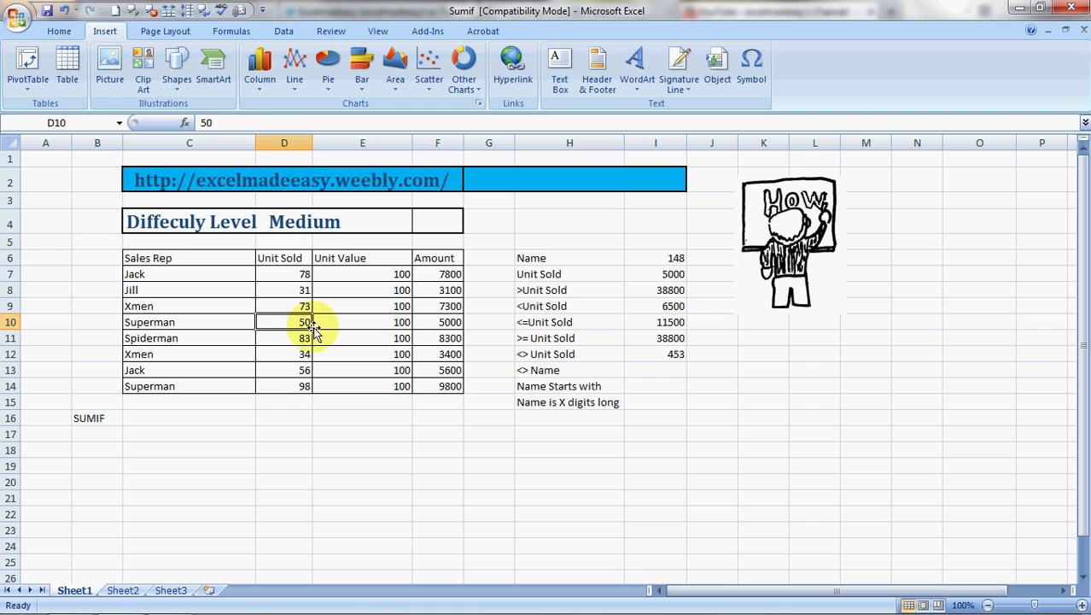
pyautogui.press('Down')
pyautogui.write('50')
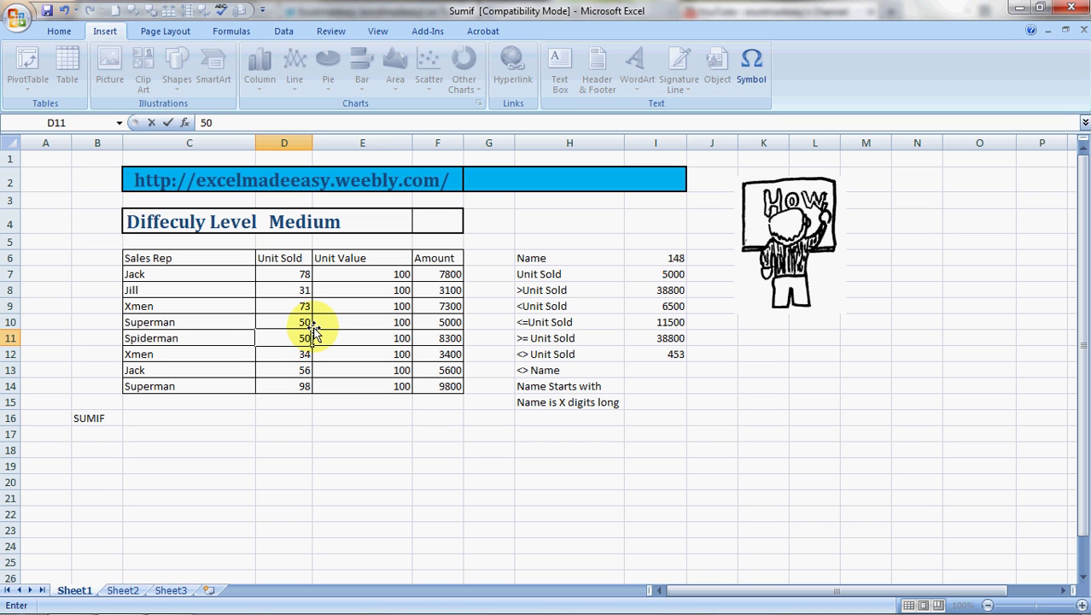
pyautogui.press('Right')
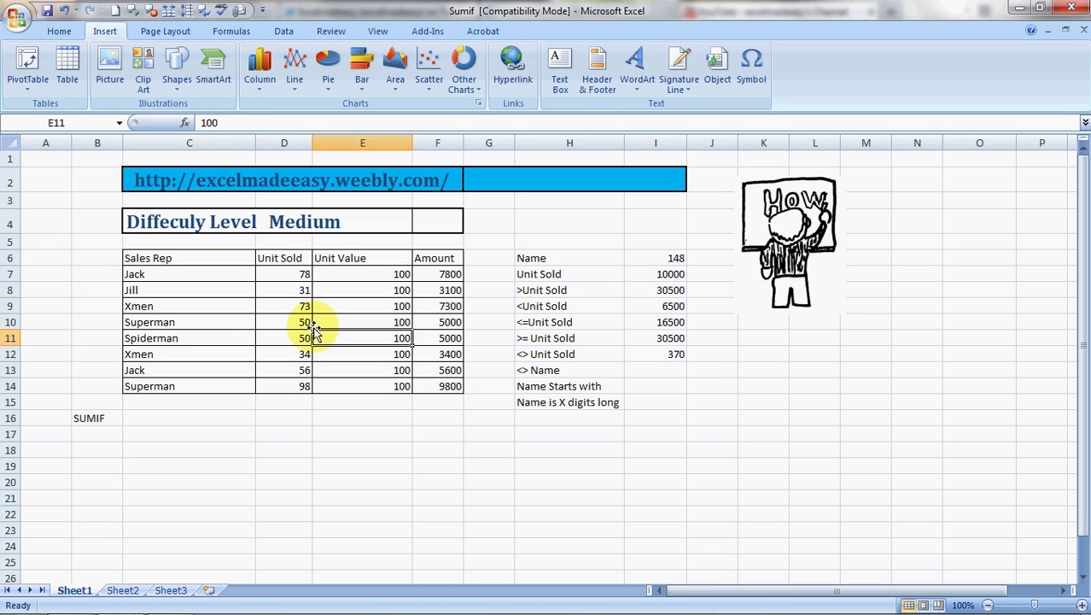
# Step: Start a SUMIF formula in I13, beside <> Name, with the sales rep names C7:C14 as the range
pyautogui.press('Left')
pyautogui.press('Right')
pyautogui.press('Right')
pyautogui.press('Right')
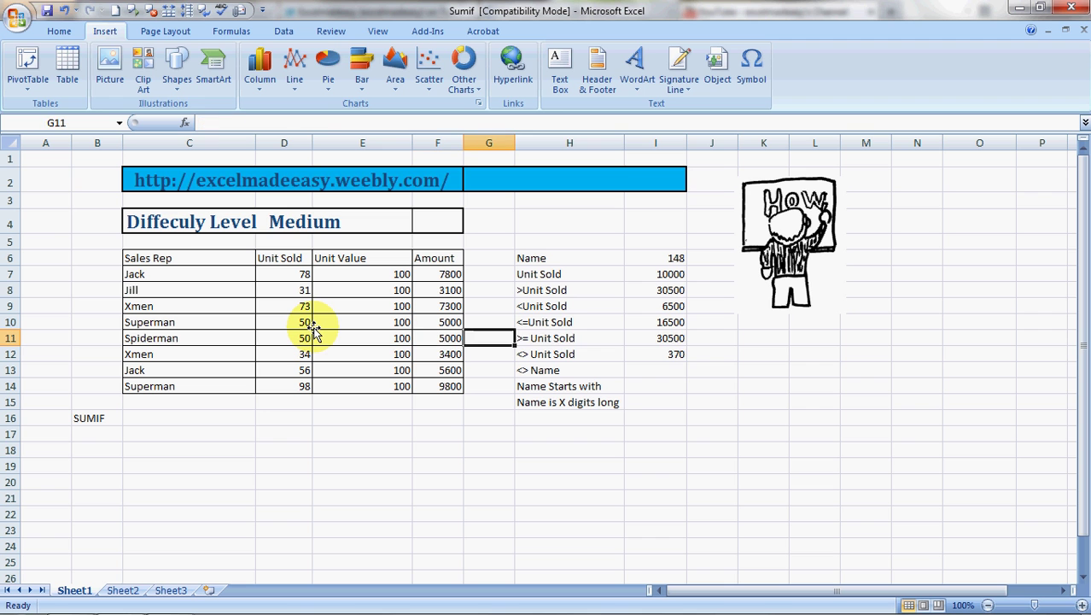
pyautogui.press('Right')
pyautogui.press('Right')
pyautogui.press('Down')
pyautogui.press('Down')
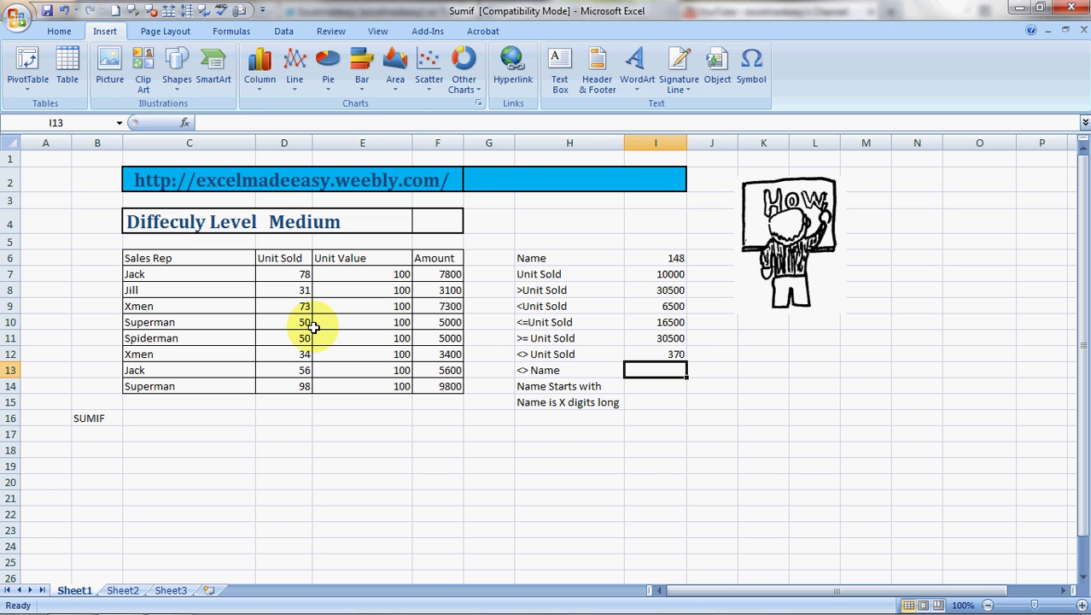
pyautogui.write('=sum')
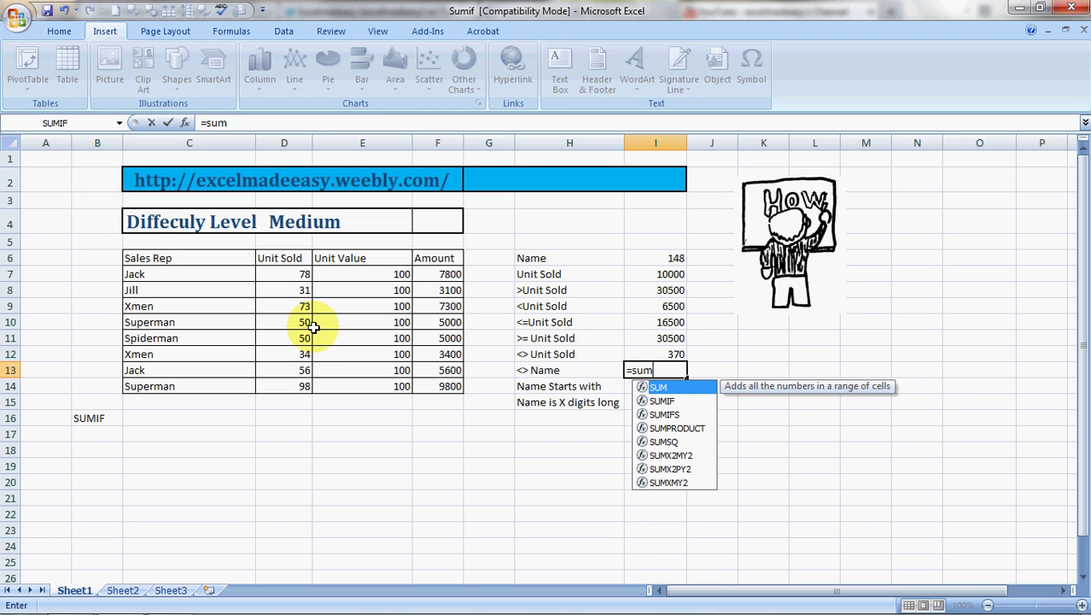
pyautogui.press('Down')
pyautogui.press('Tab')
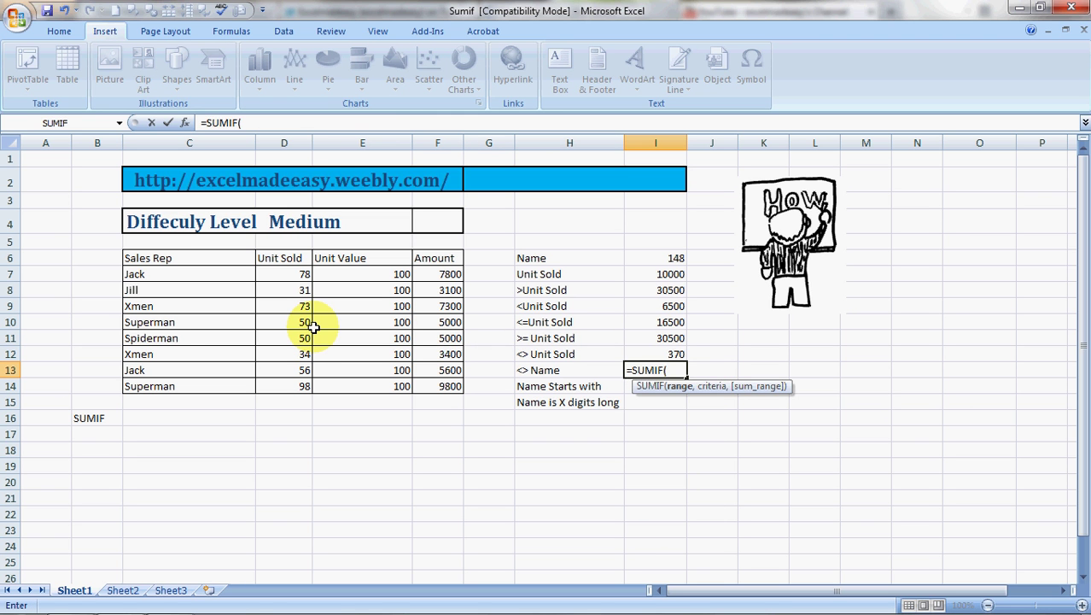
pyautogui.press('Left')
pyautogui.press('Left')
pyautogui.press('Left')
pyautogui.press('Left')
pyautogui.press('Left')
pyautogui.press('Left')
pyautogui.press('Up')
pyautogui.press('Up')
pyautogui.press('Up')
pyautogui.press('Up')
pyautogui.press('Up')
pyautogui.press('Up')
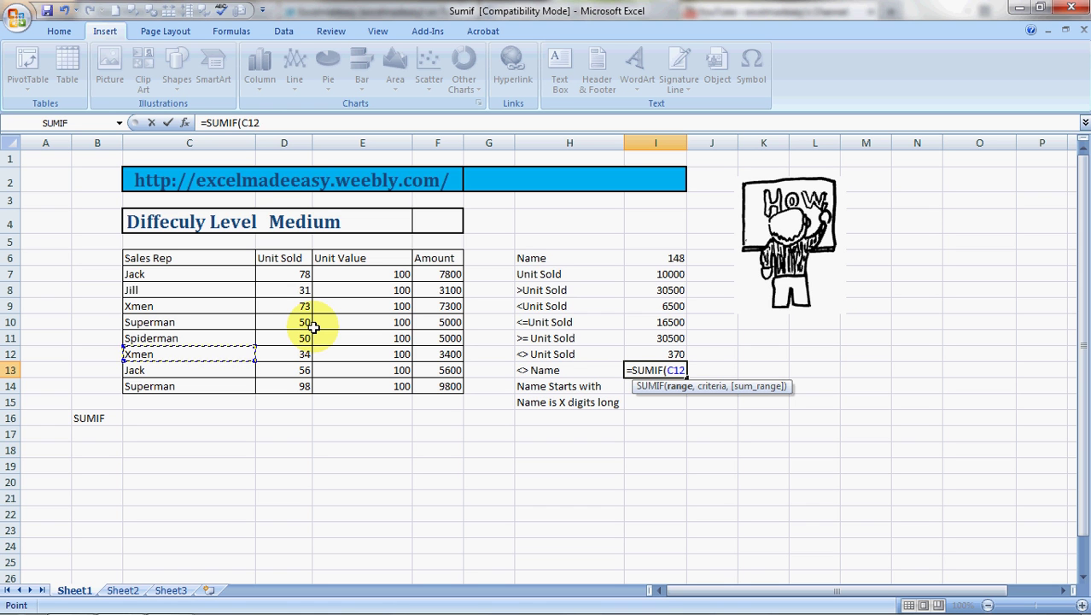
pyautogui.hotkey('shift', 'Down')
pyautogui.hotkey('shift', 'Down')
pyautogui.hotkey('shift', 'Down')
pyautogui.hotkey('shift', 'Down')
pyautogui.hotkey('shift', 'Down')
pyautogui.hotkey('shift', 'Down')
pyautogui.hotkey('shift', 'Down')
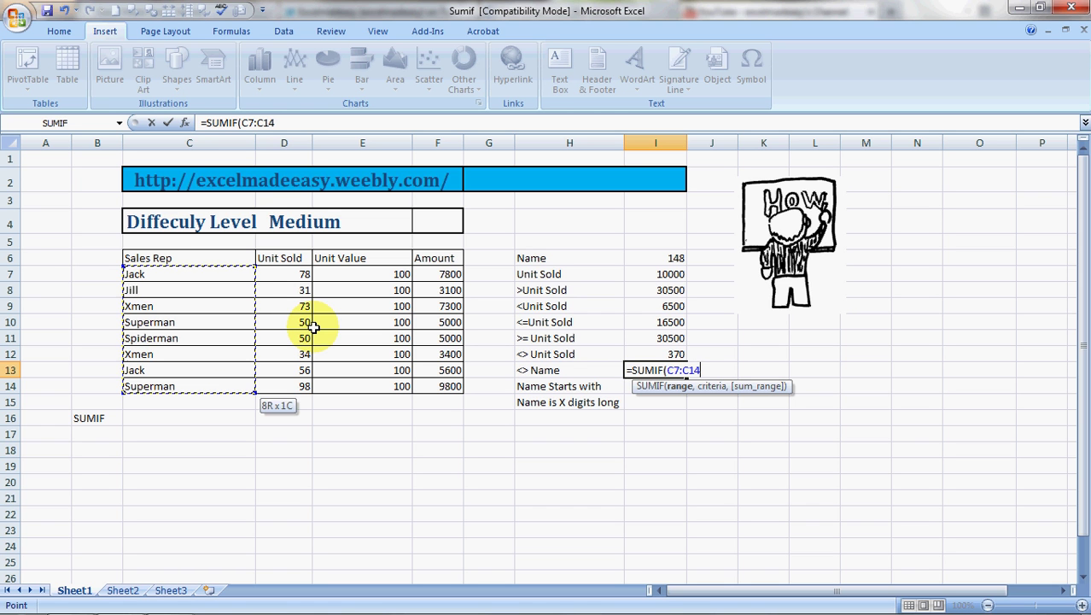
pyautogui.write(',')
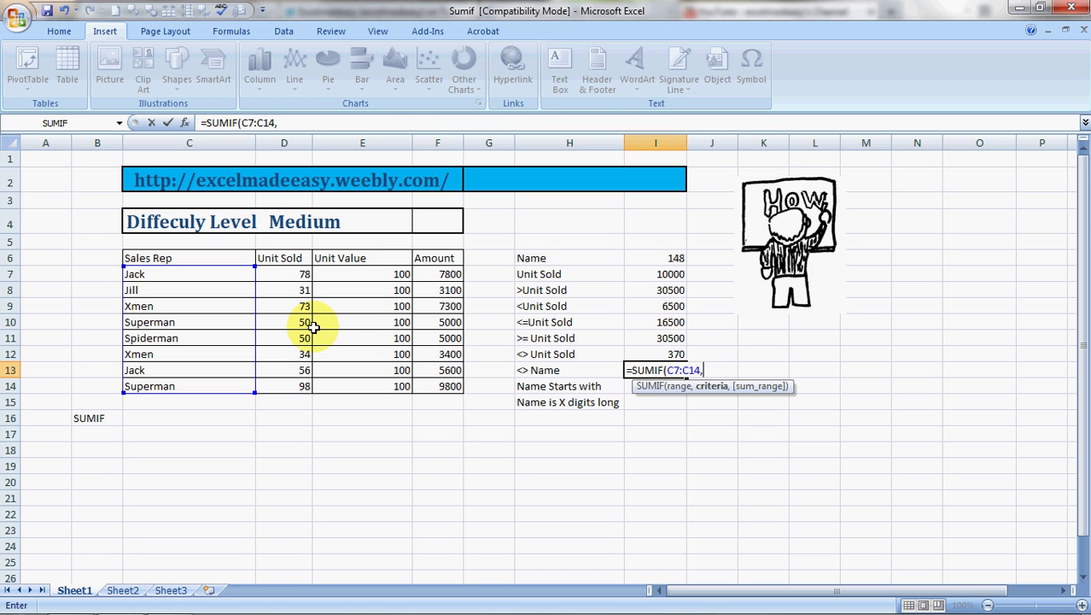
# Step: Complete the I13 formula with the criterion "<>superman" and the amounts F7:F14 as the sum range
pyautogui.write('"<>su')
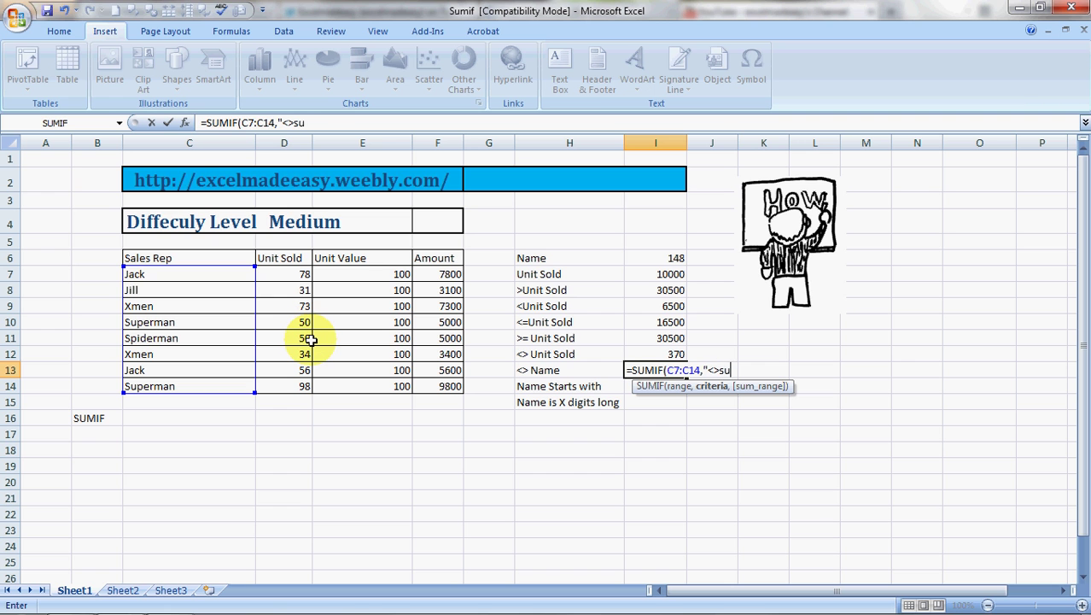
pyautogui.write('perman"')
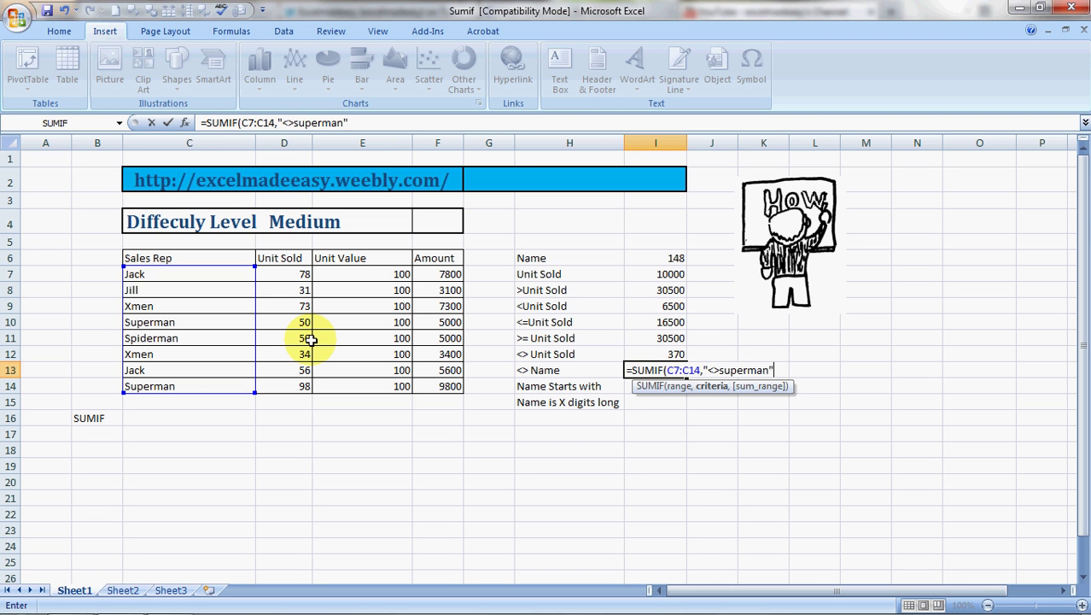
pyautogui.write(',')
pyautogui.press('Up')
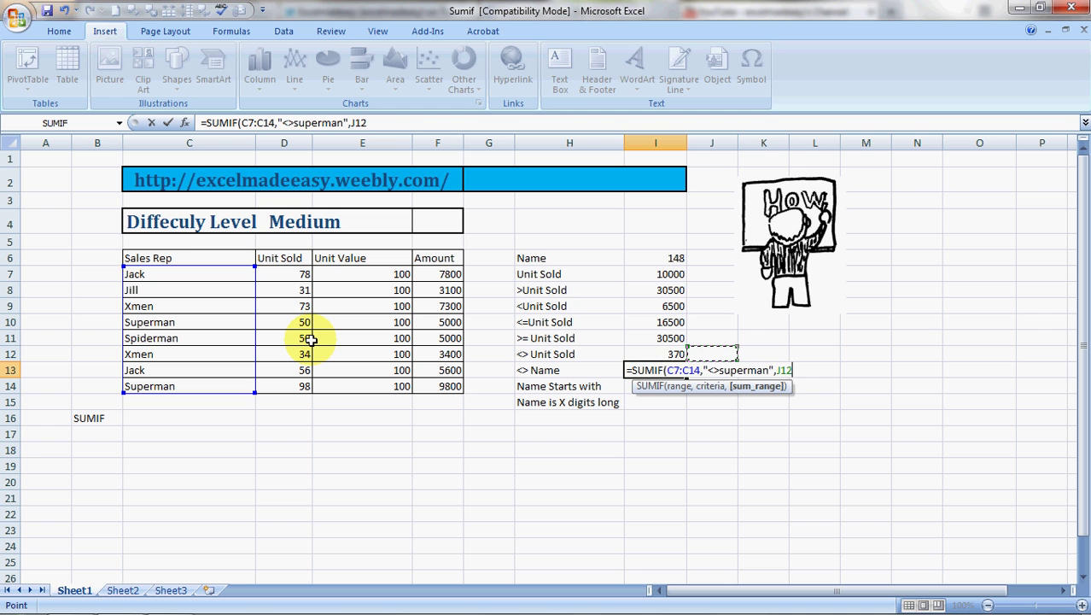
pyautogui.press('Left')
pyautogui.press('Left')
pyautogui.press('Left')
pyautogui.press('Up')
pyautogui.press('Up')
pyautogui.press('Up')
pyautogui.press('Up')
pyautogui.press('Up')
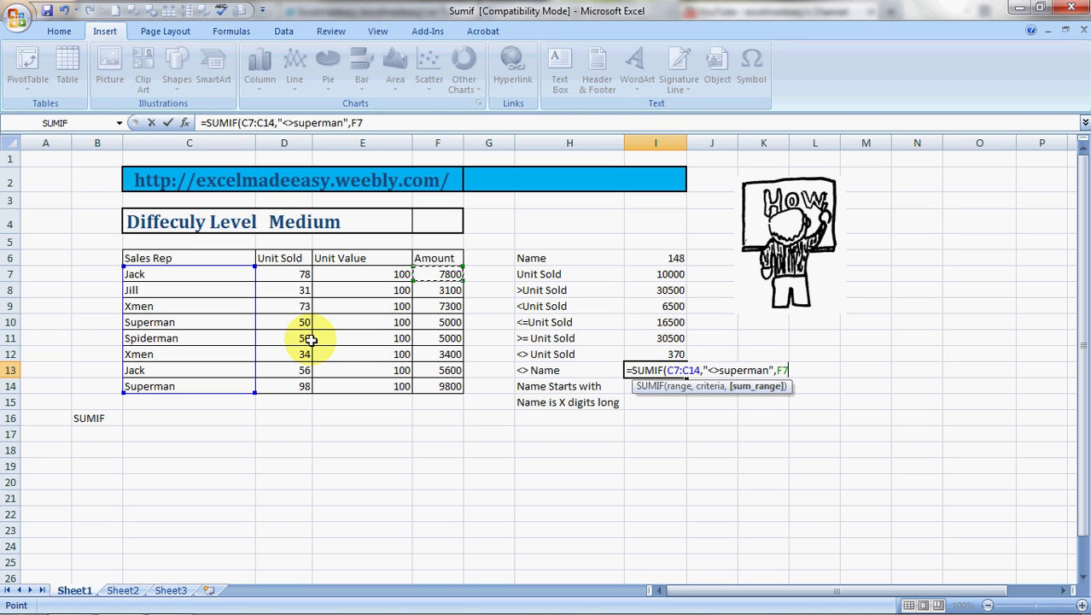
pyautogui.hotkey('shift', 'Down')
pyautogui.hotkey('shift', 'Down')
pyautogui.hotkey('shift', 'Down')
pyautogui.hotkey('shift', 'Down')
pyautogui.hotkey('shift', 'Down')
pyautogui.hotkey('shift', 'Down')
pyautogui.hotkey('shift', 'Down')
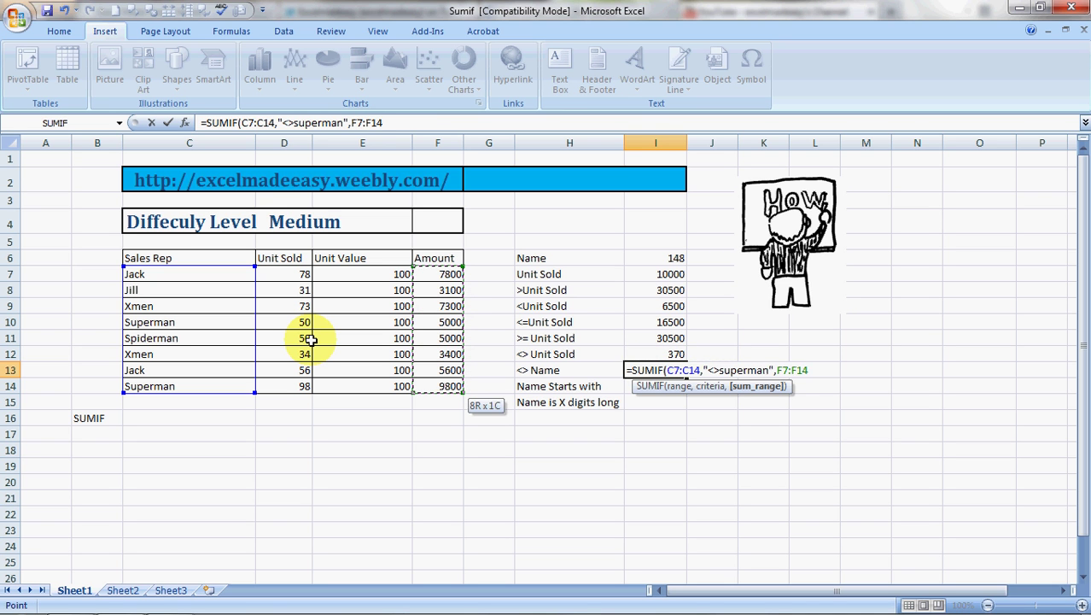
pyautogui.press('Return')
pyautogui.press('Up')
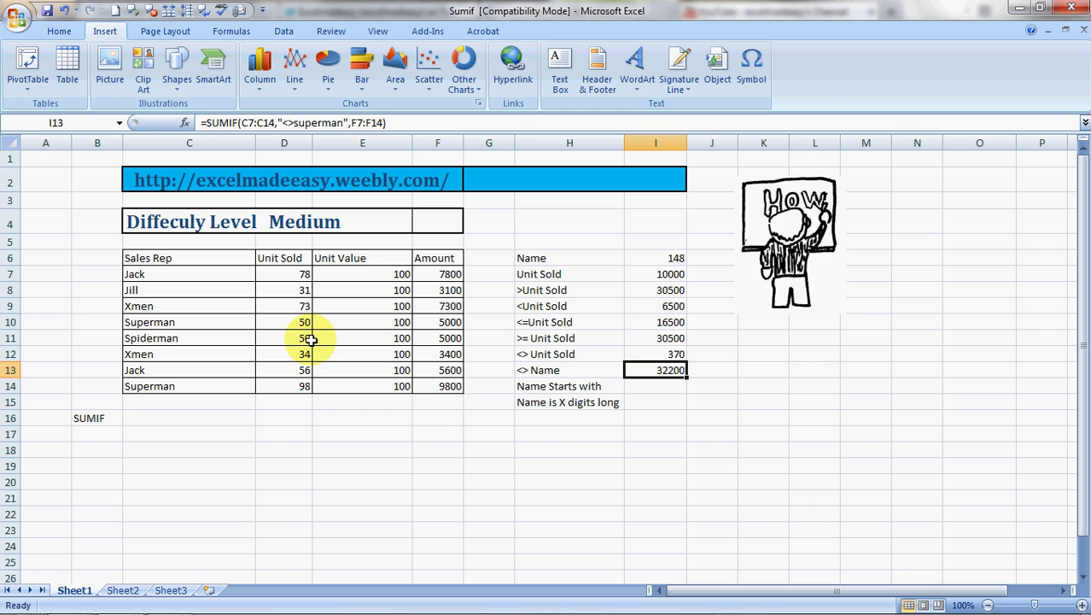
# Step: Examine the sales table's amounts and the Superman row's units sold to check the <> Name formula
pyautogui.press('Left')
pyautogui.press('Left')
pyautogui.press('Left')
pyautogui.press('Left')
pyautogui.press('Left')
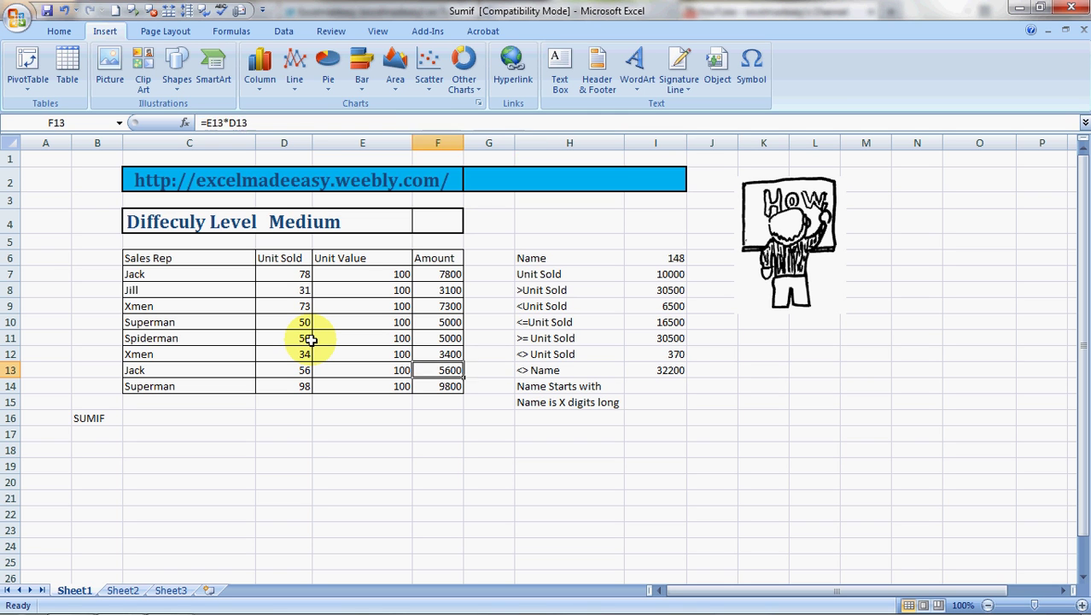
pyautogui.press('Up')
pyautogui.press('Up')
pyautogui.press('Up')
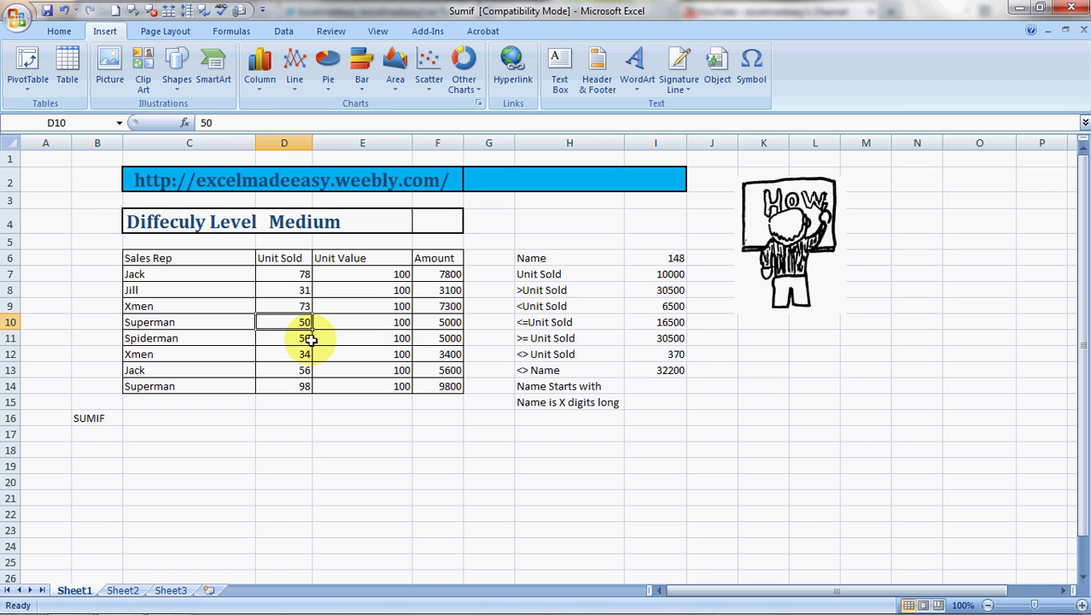
# Step: Start a SUMIF formula in I14, beside Name Starts with
pyautogui.press('Down')
pyautogui.press('Down')
pyautogui.press('Right')
pyautogui.press('Right')
pyautogui.press('Down')
pyautogui.press('Down')
pyautogui.press('Right')
pyautogui.press('Right')
pyautogui.press('Right')
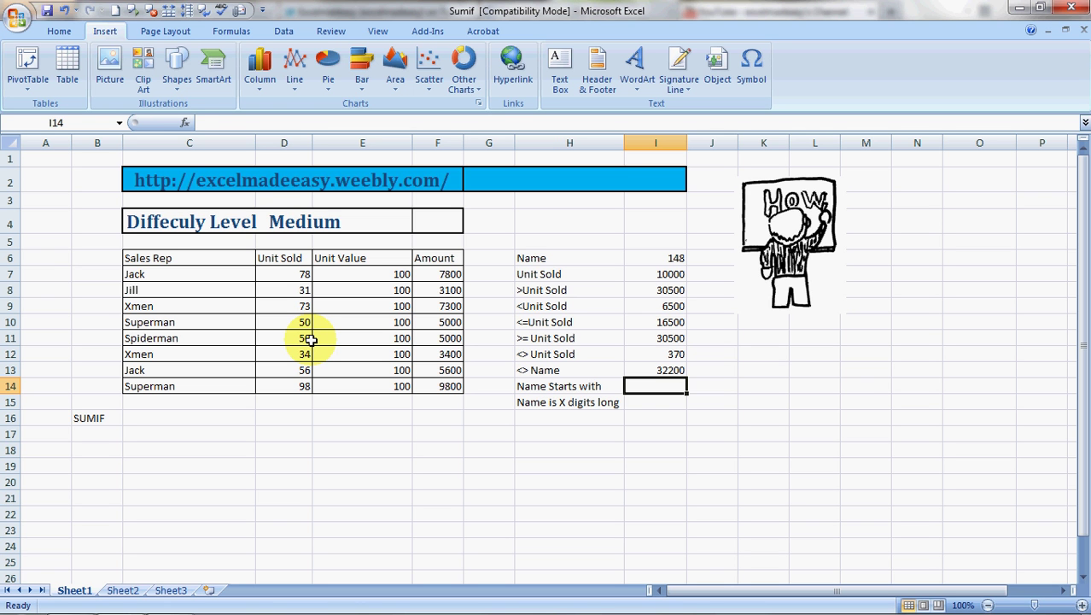
pyautogui.write('=')
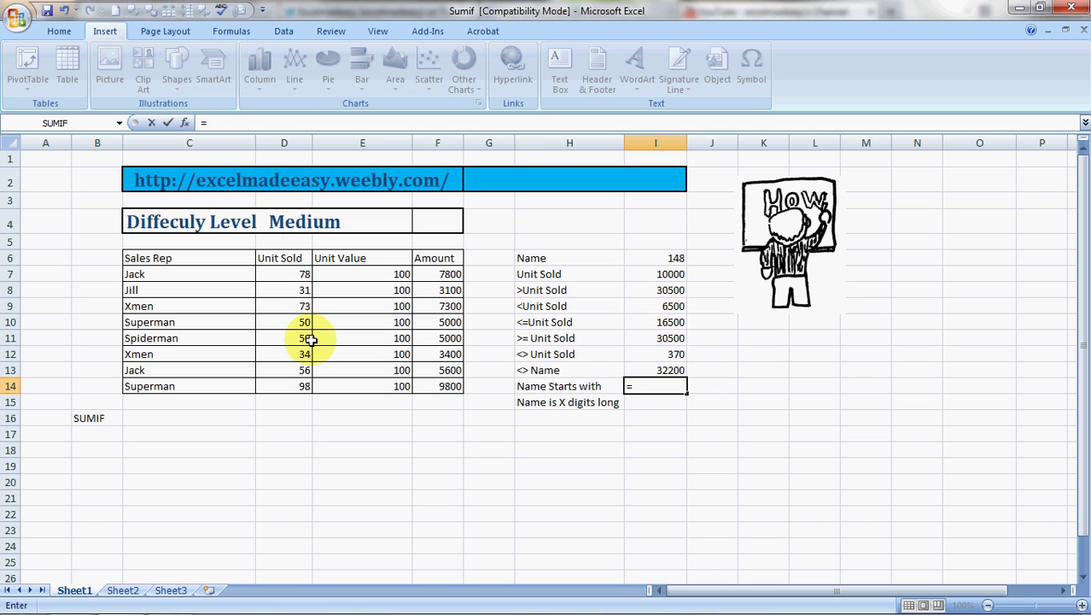
pyautogui.write('sum')
pyautogui.press('Tab')
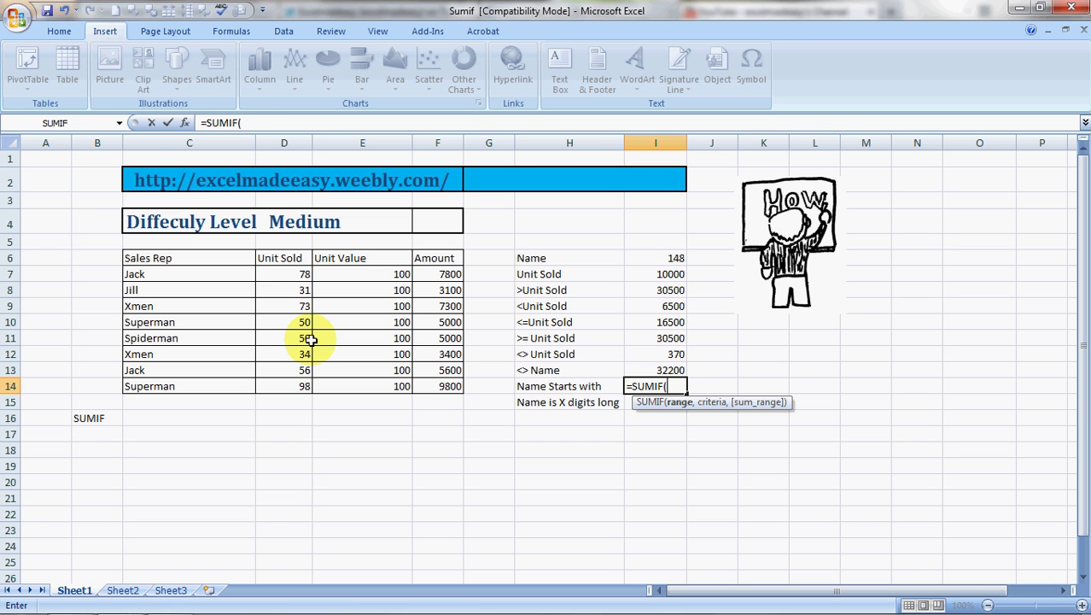
pyautogui.press('Left')
pyautogui.press('Left')
pyautogui.press('Left')
pyautogui.press('Left')
pyautogui.press('Left')
pyautogui.hotkey('shift', 'Up')
pyautogui.hotkey('shift', 'Up')
pyautogui.hotkey('shift', 'Up')
pyautogui.hotkey('shift', 'Up')
pyautogui.hotkey('shift', 'Up')
pyautogui.hotkey('shift', 'Up')
pyautogui.hotkey('shift', 'Up')
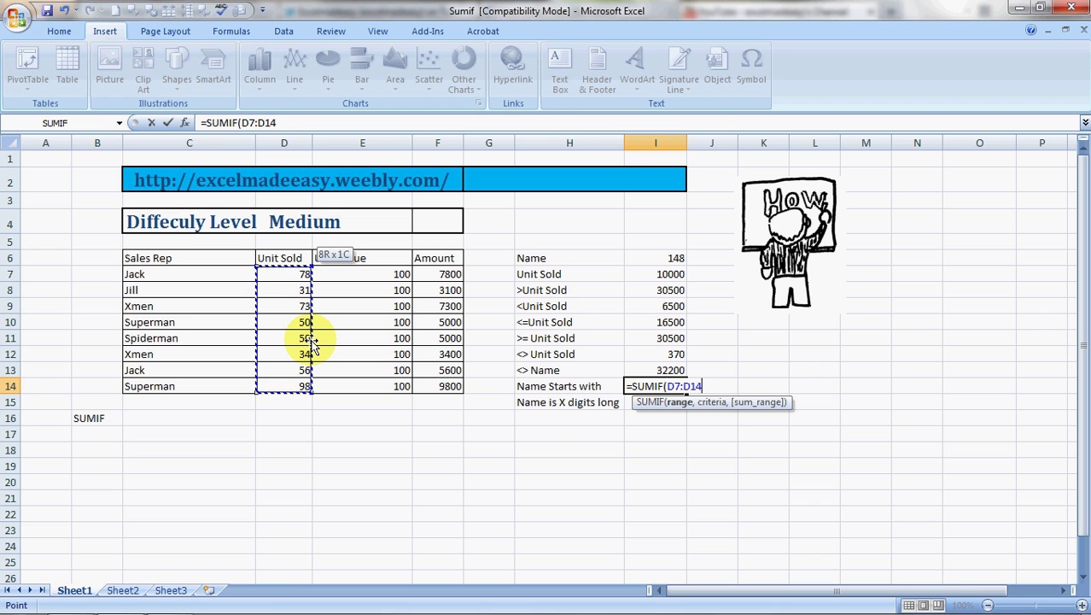
# Step: Use the sales rep names C7:C14 as the range of the I14 formula
pyautogui.press('Left')
pyautogui.press('Left')
pyautogui.press('Right')
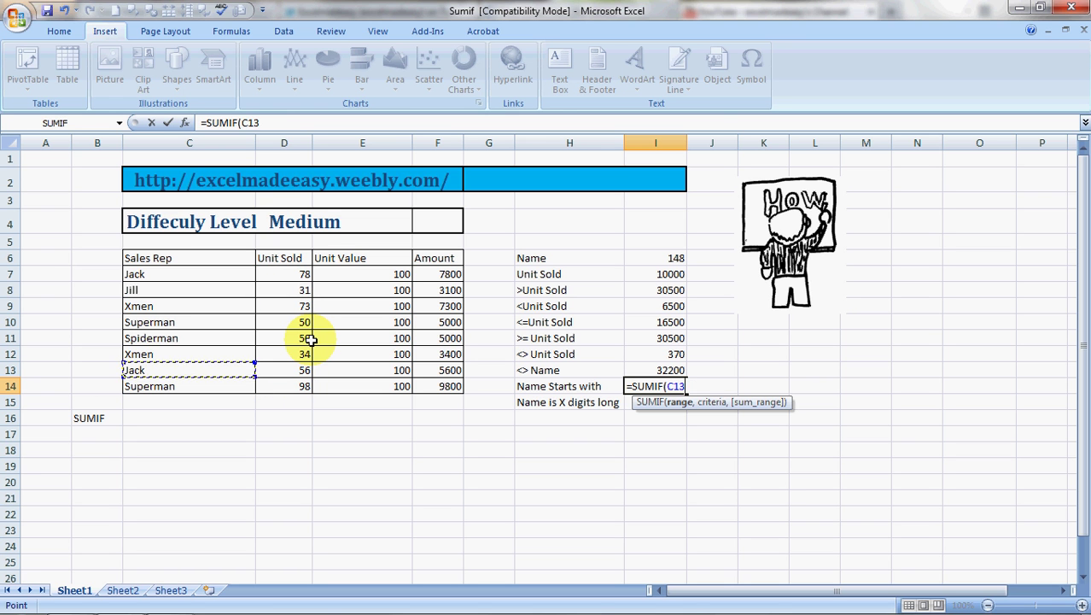
pyautogui.hotkey('shift', 'Up')
pyautogui.hotkey('shift', 'Up')
pyautogui.hotkey('shift', 'Up')
pyautogui.hotkey('shift', 'Up')
pyautogui.hotkey('shift', 'Up')
pyautogui.hotkey('shift', 'Up')
pyautogui.hotkey('shift', 'Up')
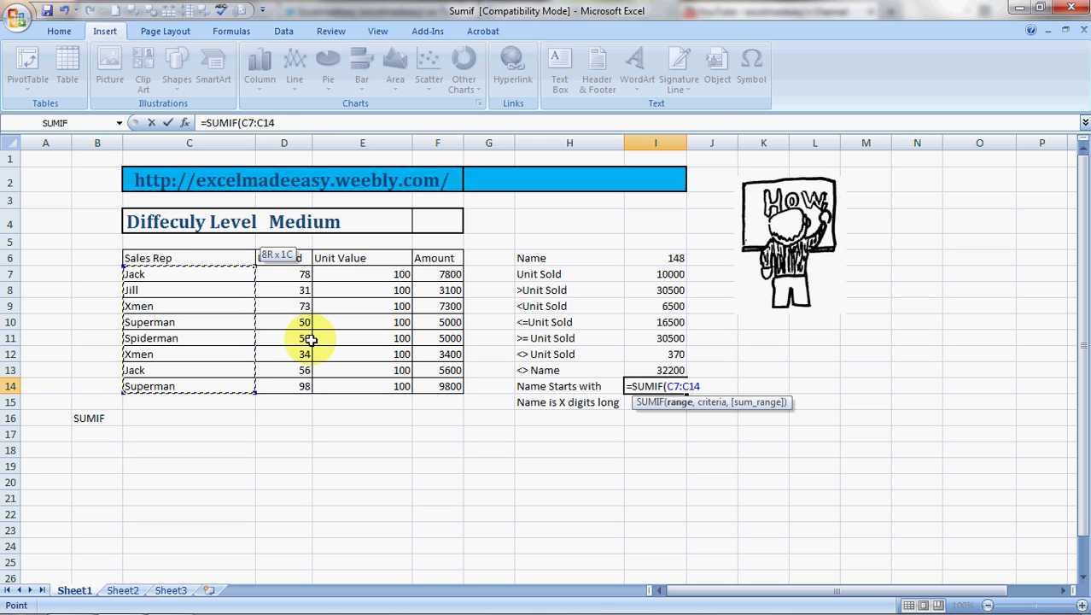
pyautogui.write(',')
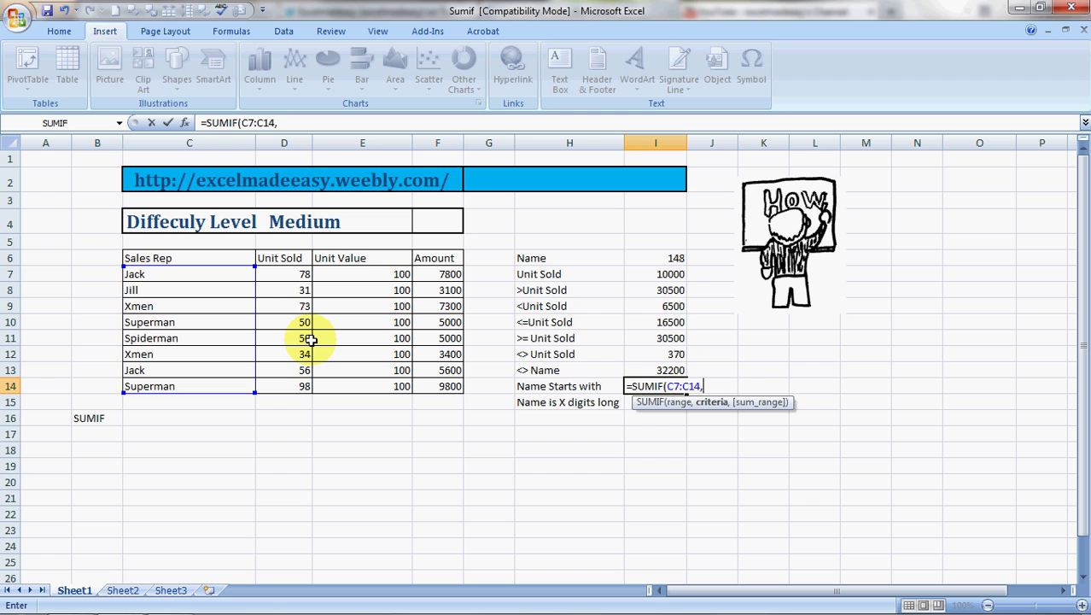
# Step: Complete the I14 formula with the criterion "s*" and the units sold D7:D14 as the sum range
pyautogui.write('"s')
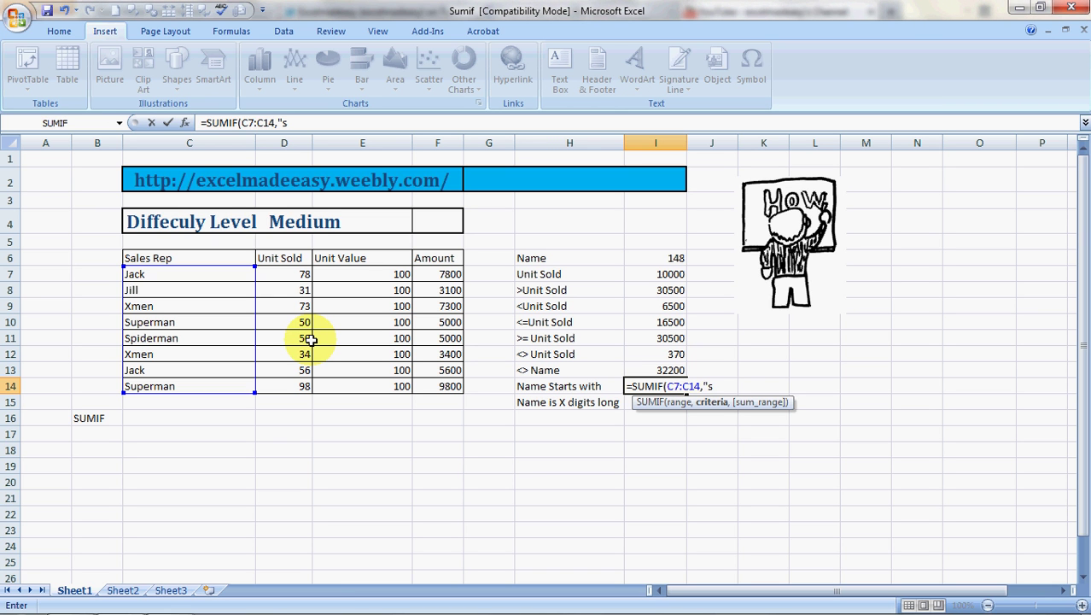
pyautogui.write('*",')
pyautogui.press('Up')
pyautogui.press('Left')
pyautogui.press('Left')
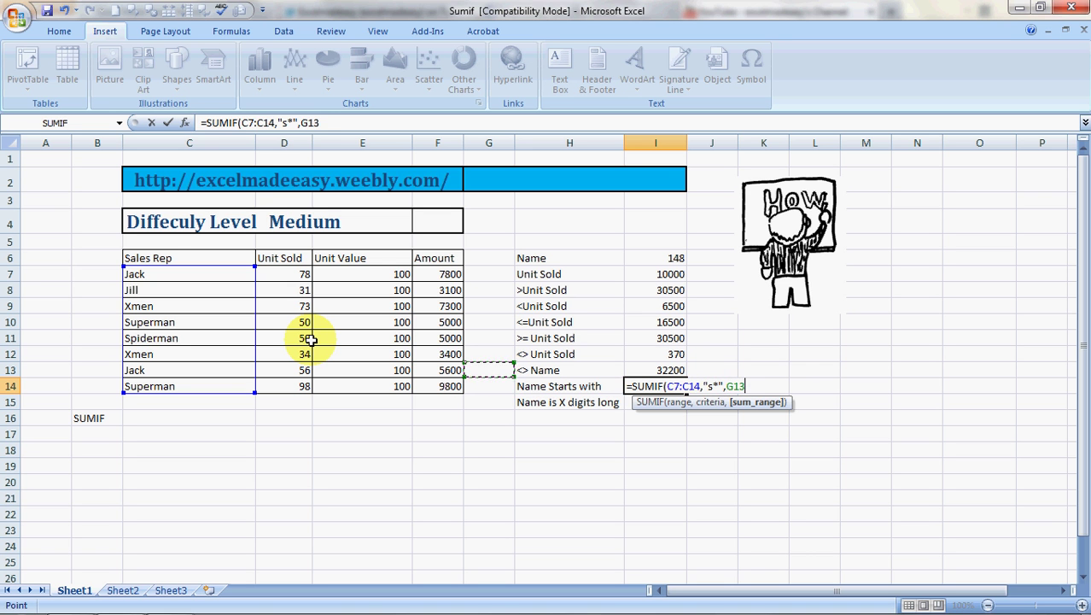
pyautogui.press('Left')
pyautogui.press('Left')
pyautogui.press('Up')
pyautogui.press('Up')
pyautogui.press('Up')
pyautogui.press('Up')
pyautogui.press('Up')
pyautogui.press('Up')
pyautogui.press('Left')
pyautogui.hotkey('shift', 'Down')
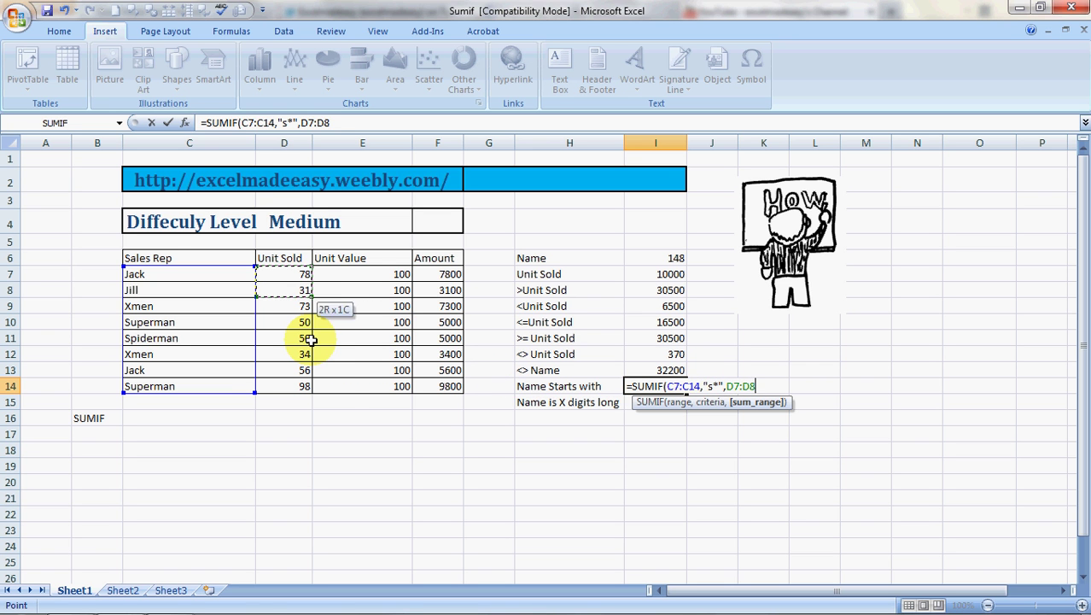
pyautogui.hotkey('shift', 'Down')
pyautogui.hotkey('shift', 'Down')
pyautogui.hotkey('shift', 'Down')
pyautogui.hotkey('shift', 'Down')
pyautogui.hotkey('shift', 'Down')
pyautogui.hotkey('shift', 'Down')
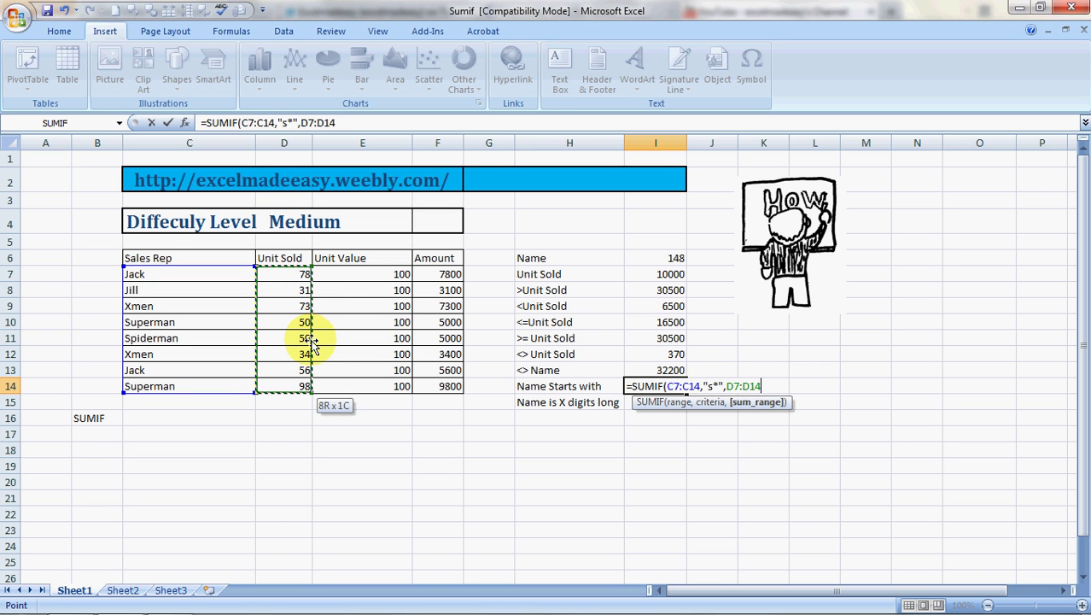
pyautogui.hotkey('ctrl', 'Return')
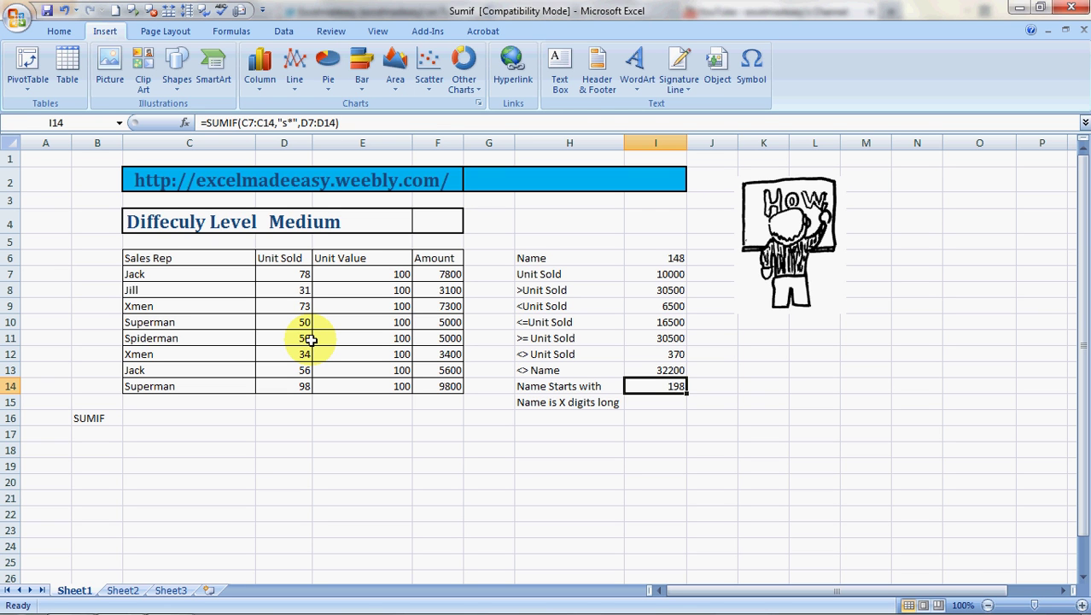
# Step: Start a SUMIF formula in I15, beside Name is X digits long, with the sales rep names C7:C14 as the range
pyautogui.press('Down')
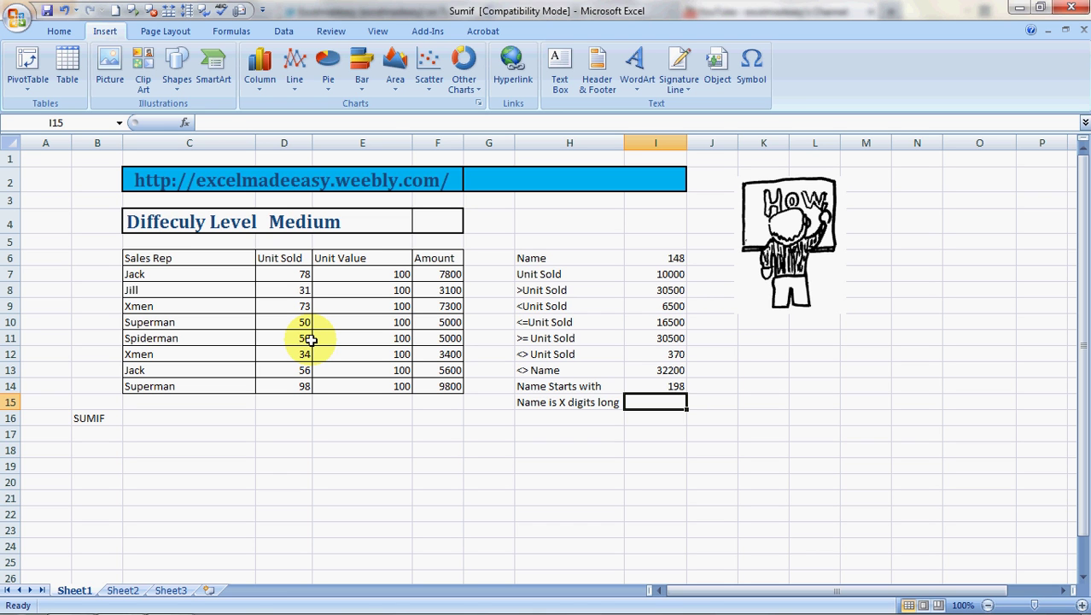
pyautogui.write('=s')
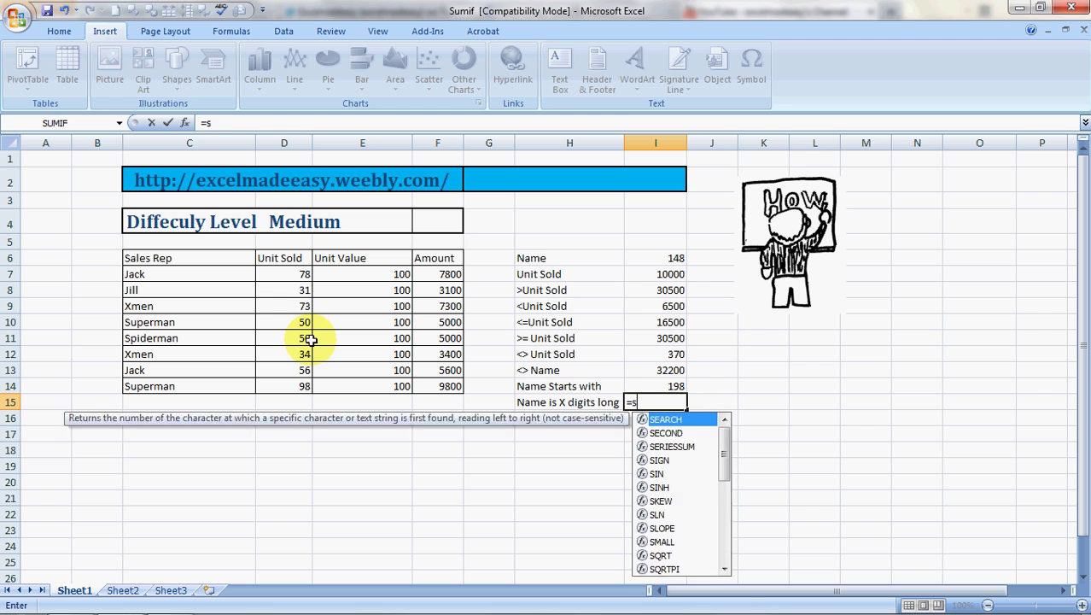
pyautogui.write('umif')
pyautogui.press('Tab')
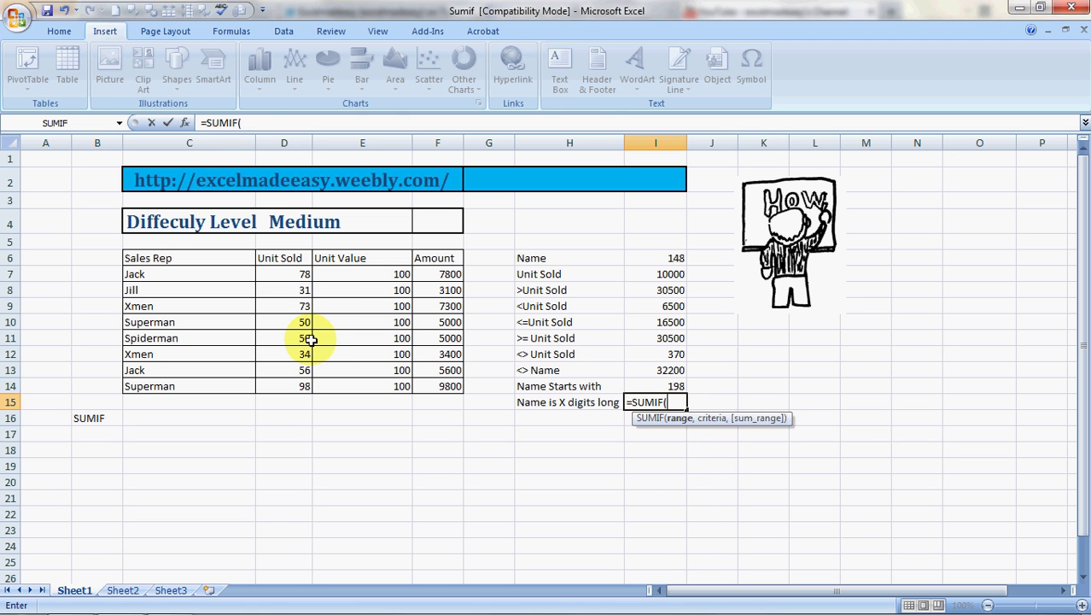
pyautogui.moveTo(134, 274); pyautogui.dragTo(136, 386)
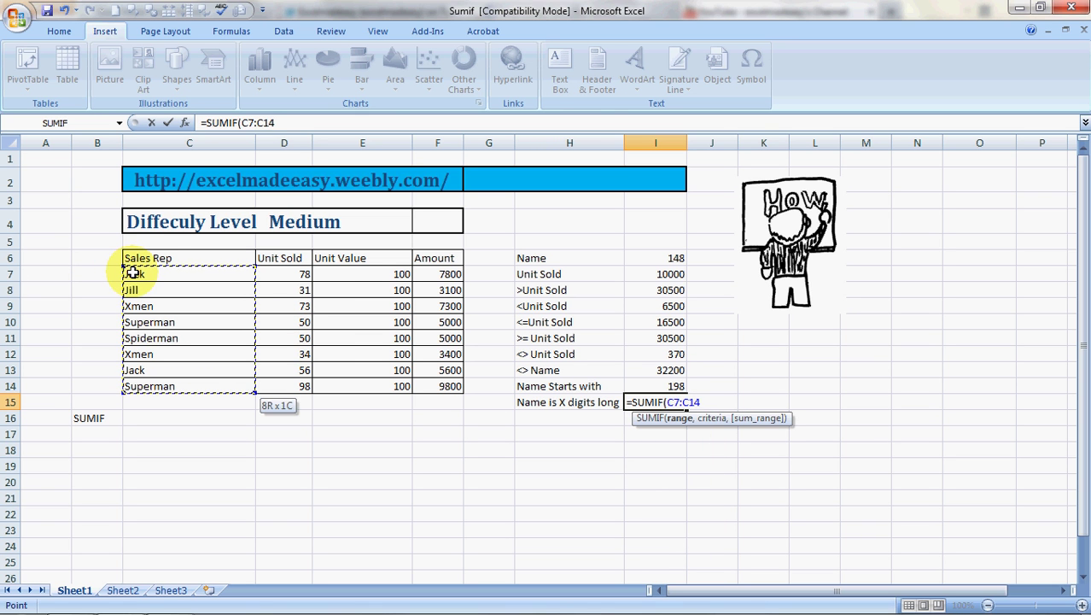
pyautogui.write(',')
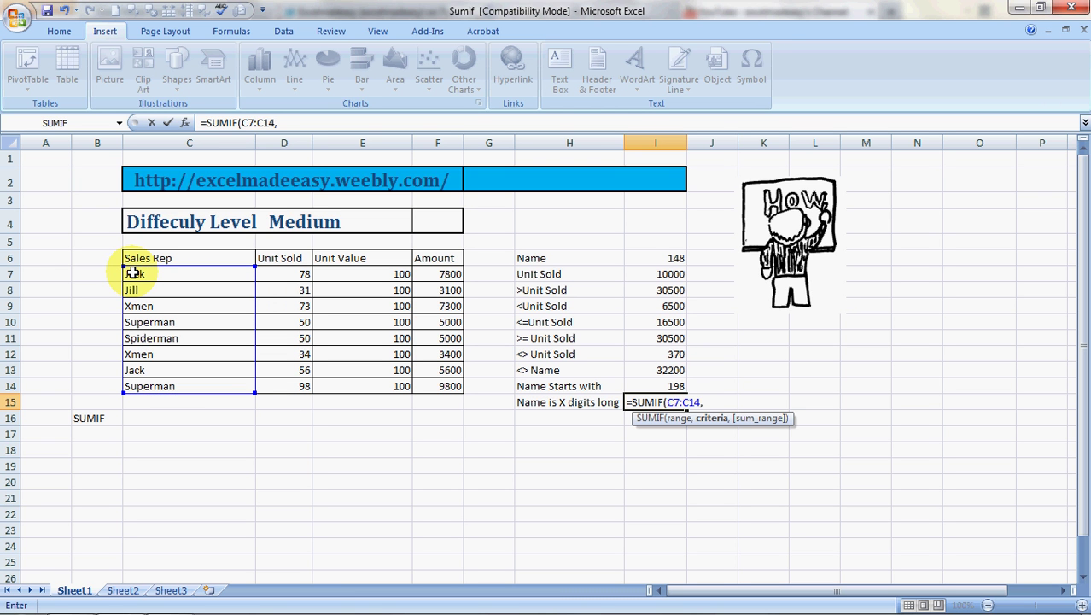
# Step: Complete the I15 formula with the criterion "s????????" and the units sold D7:D14 as the sum range
pyautogui.write('"s????????')
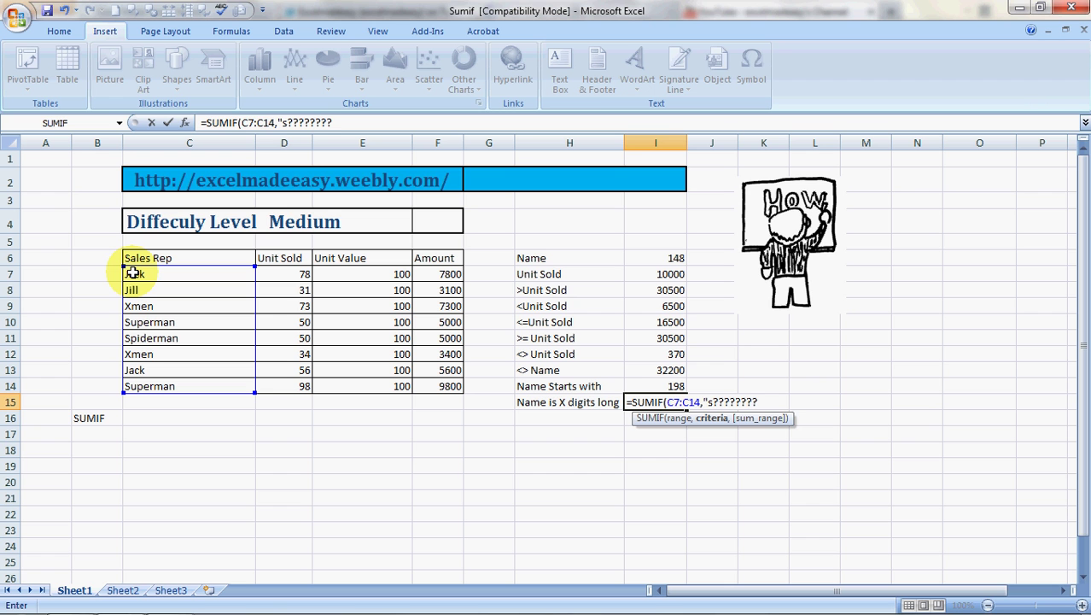
pyautogui.write('",')
pyautogui.press('Up')
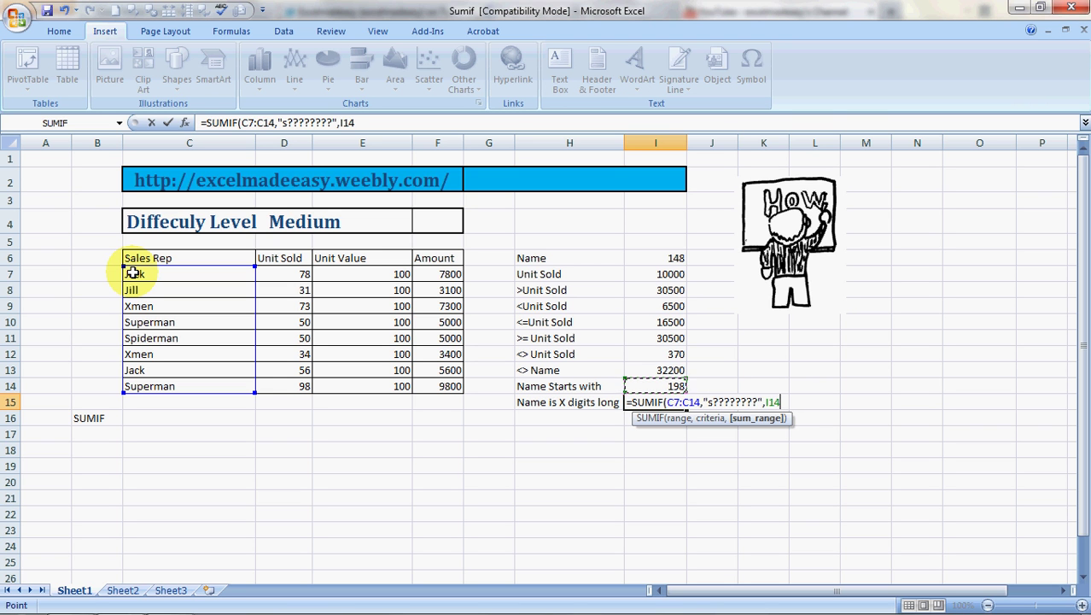
pyautogui.press('Left')
pyautogui.press('Left')
pyautogui.press('Left')
pyautogui.press('Left')
pyautogui.press('Left')
pyautogui.hotkey('shift', 'Up')
pyautogui.hotkey('shift', 'Up')
pyautogui.hotkey('shift', 'Up')
pyautogui.hotkey('shift', 'Up')
pyautogui.hotkey('shift', 'Up')
pyautogui.hotkey('shift', 'Up')
pyautogui.hotkey('shift', 'Up')
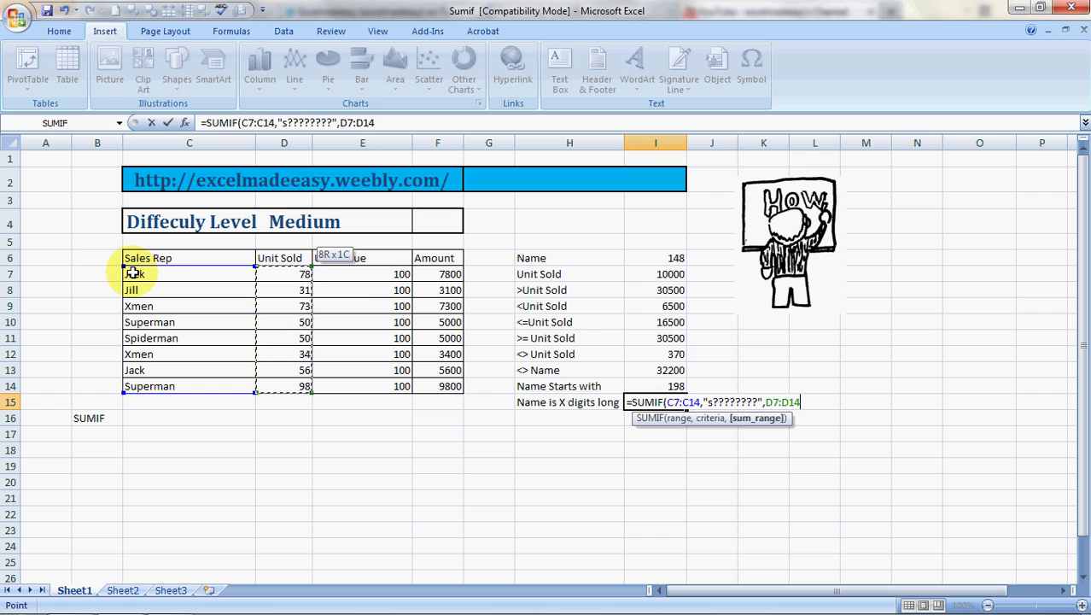
pyautogui.press('Return')
# Step: Examine the Spiderman row of the sales table to check the name-length formula
pyautogui.press('Up')
pyautogui.press('Left')
pyautogui.press('Left')
pyautogui.press('Left')
pyautogui.press('Left')
pyautogui.press('Up')
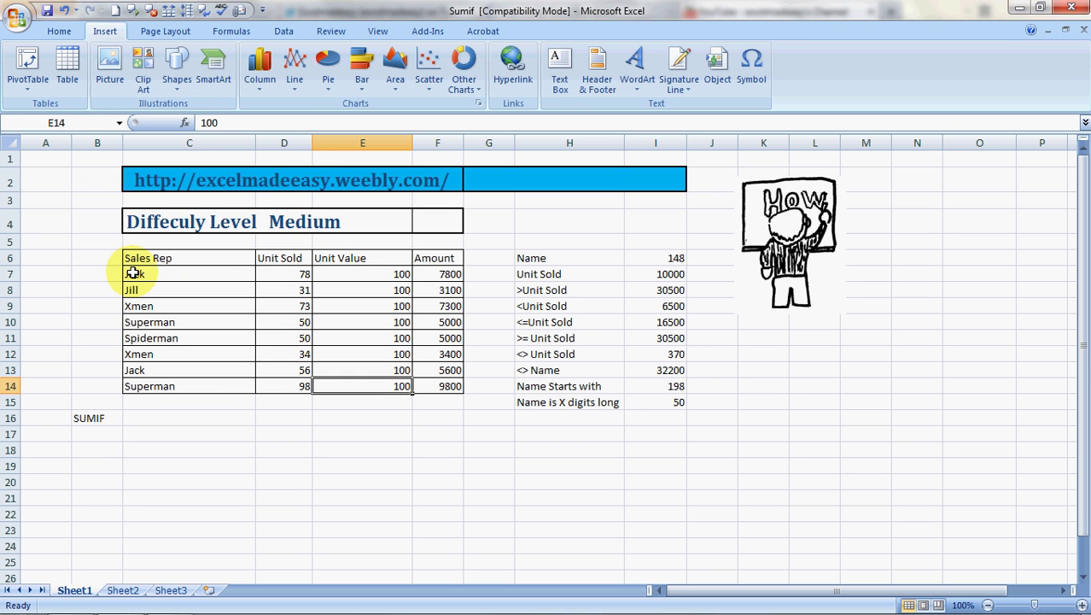
pyautogui.press('Up')
pyautogui.press('Up')
pyautogui.press('Up')
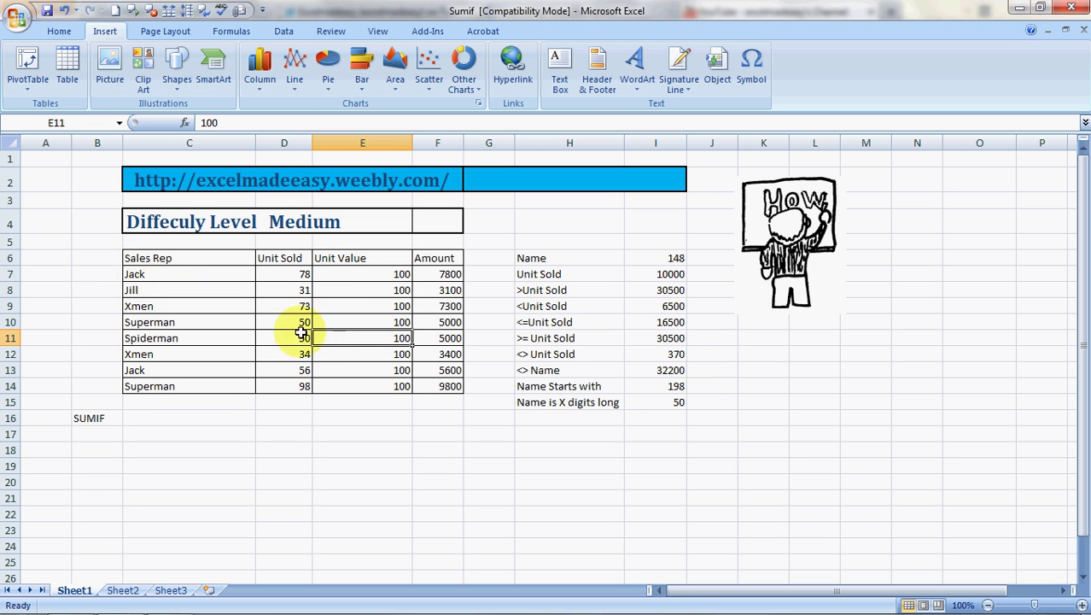
pyautogui.click(662, 431)
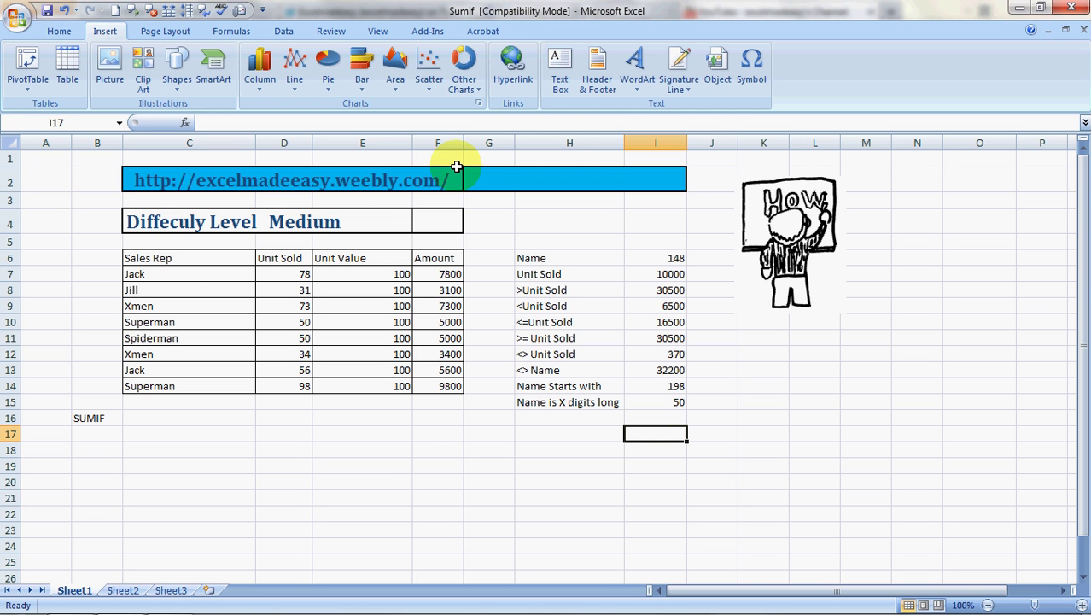
# Step: Switch to Firefox and look through the Excel Made Easy home page, from its site sections to its Twitter, Facebook and YouTube links
pyautogui.hotkey('alt', 'Tab')
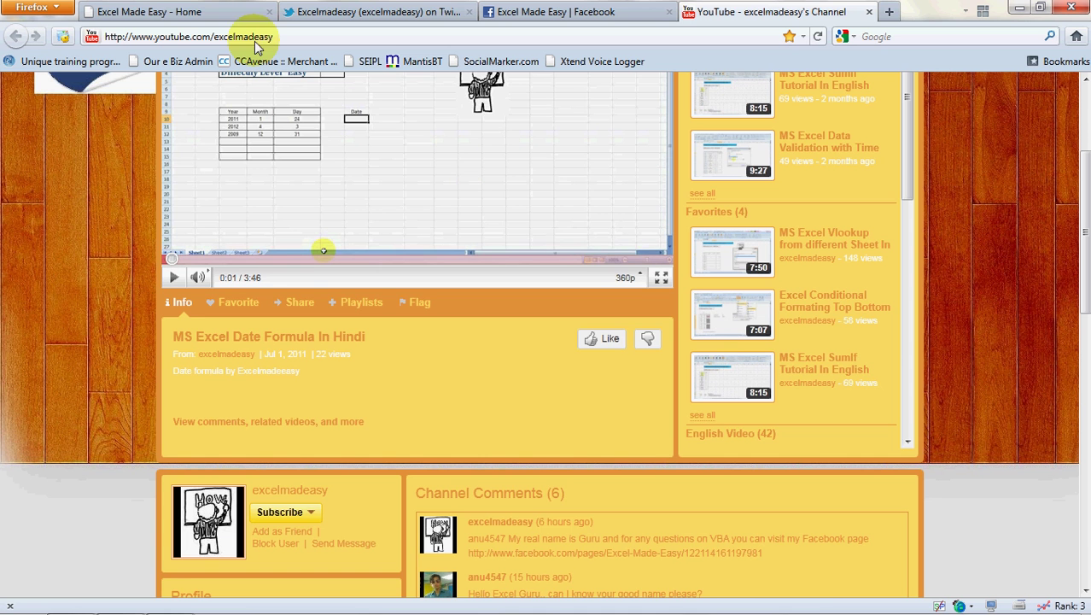
pyautogui.click(214, 11)
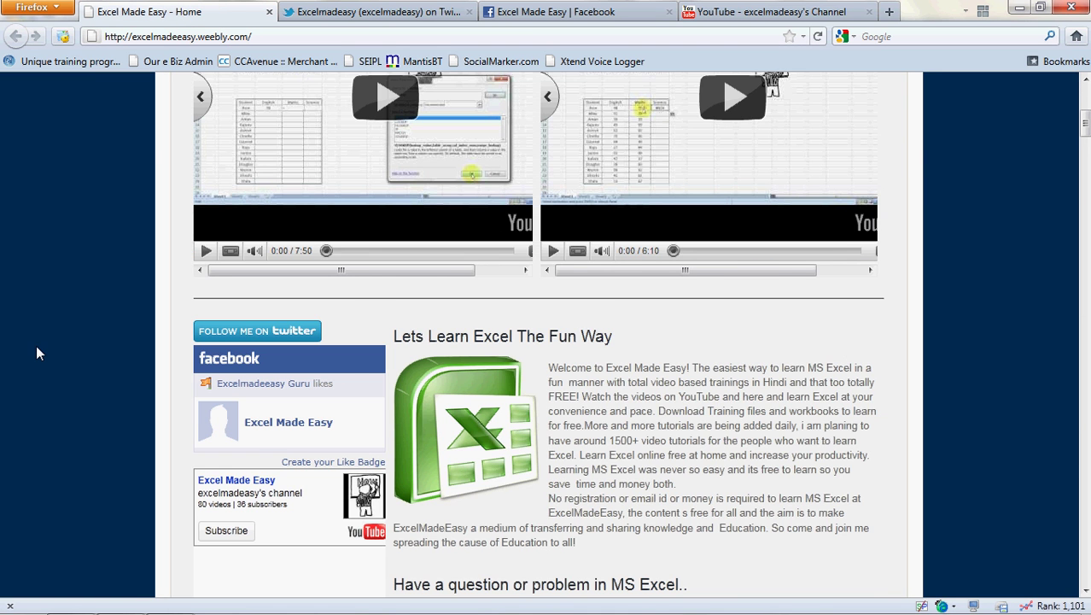
pyautogui.scroll(5, 36, 350)
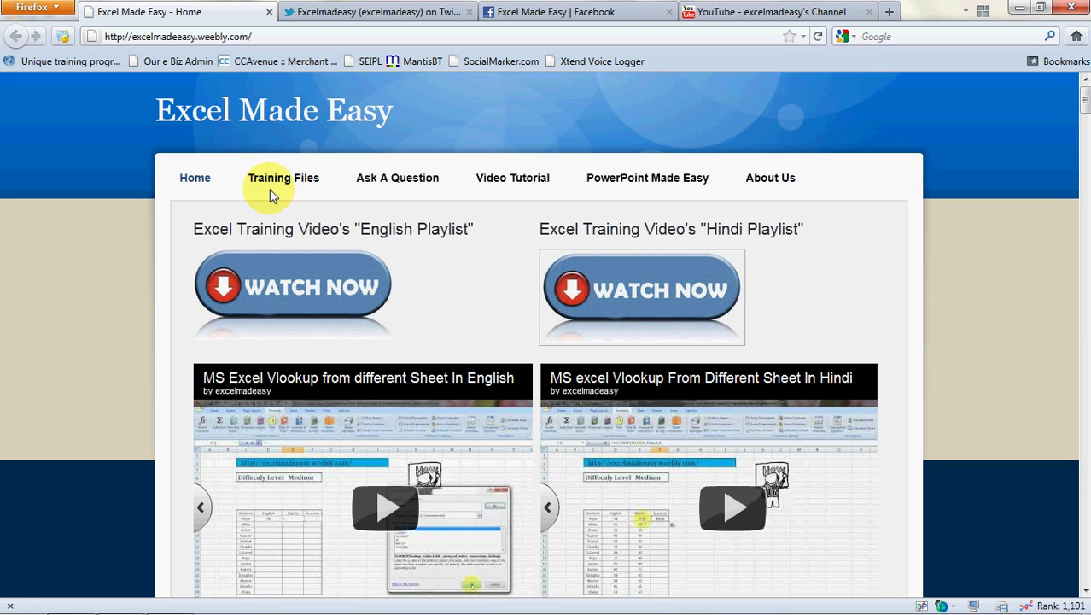
pyautogui.scroll(-1, 271, 196)
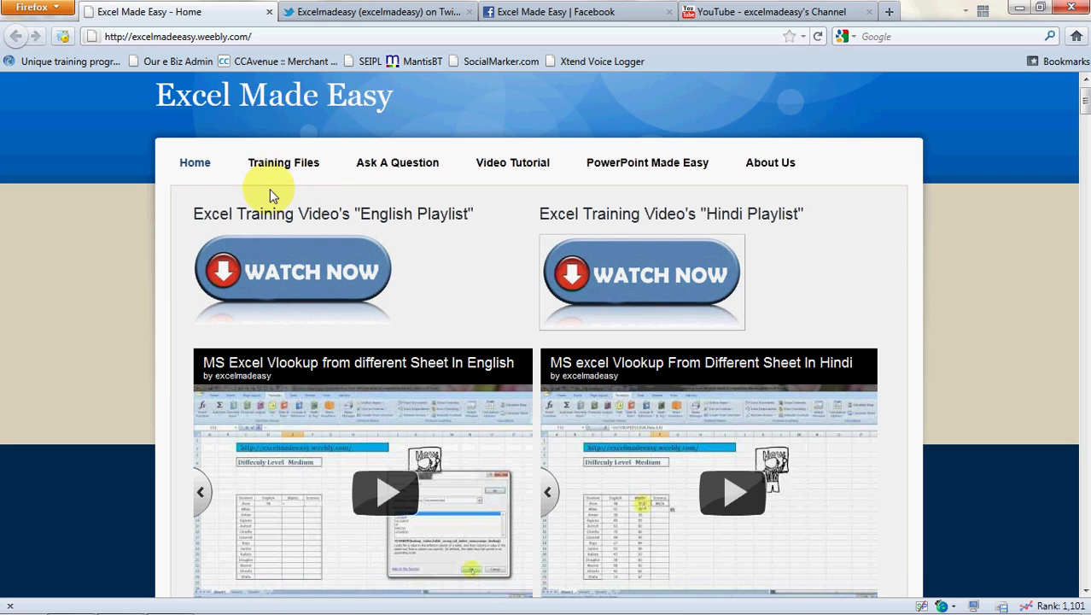
pyautogui.scroll(-4, 272, 195)
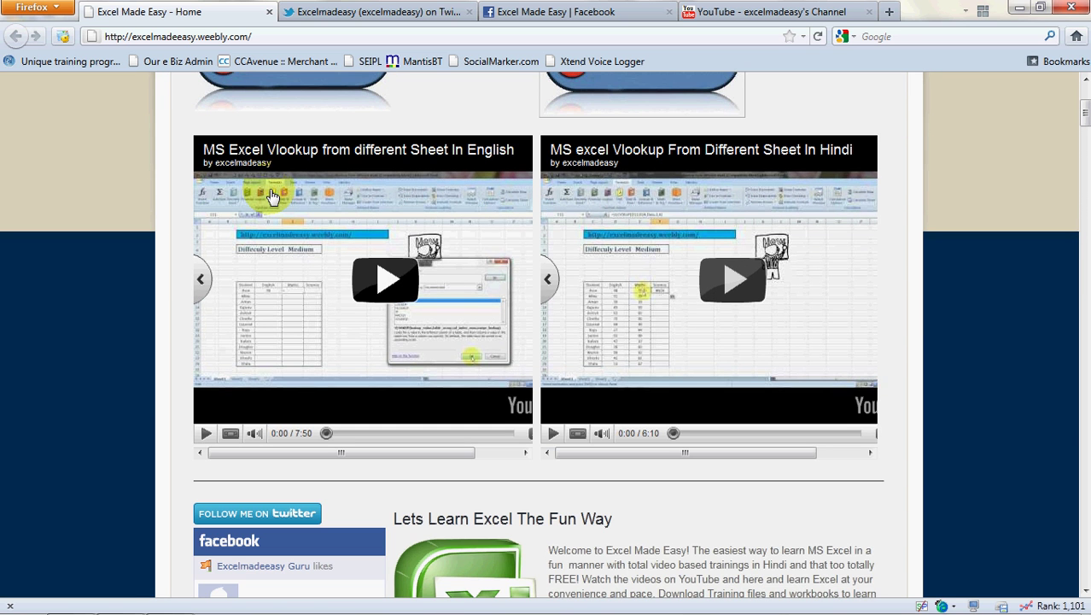
pyautogui.scroll(-5, 272, 195)
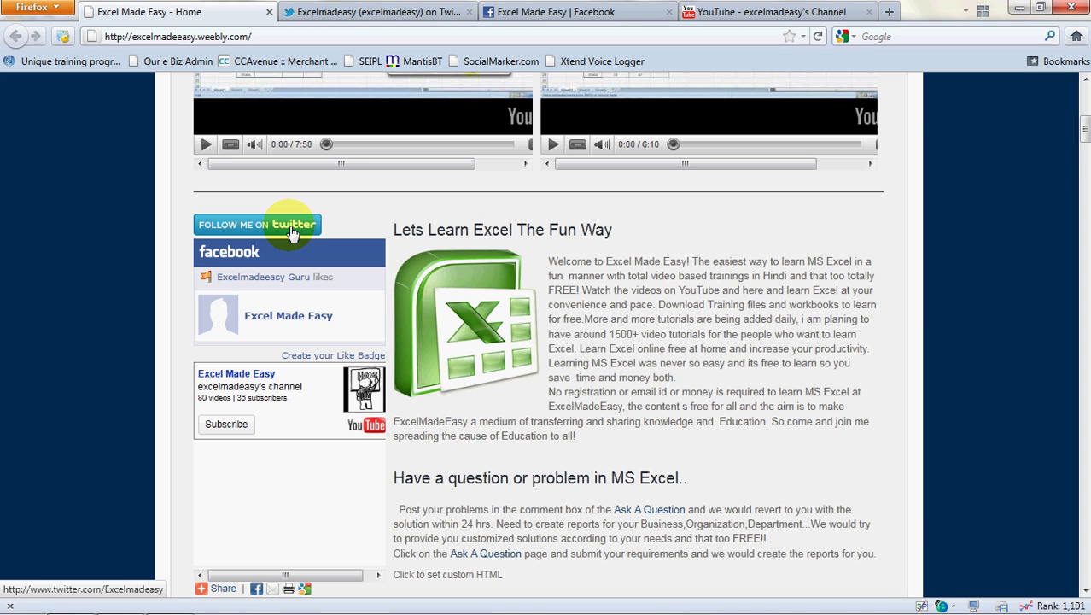
# Step: View the Excel Made Easy pages on Twitter and Facebook and its YouTube channel
pyautogui.click(370, 14)
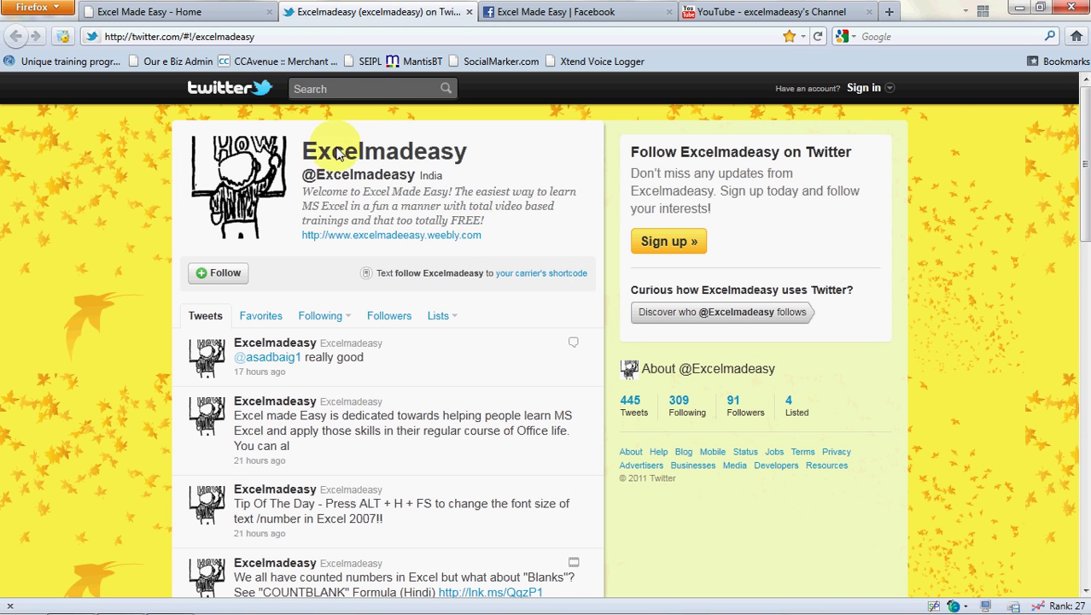
pyautogui.click(190, 15)
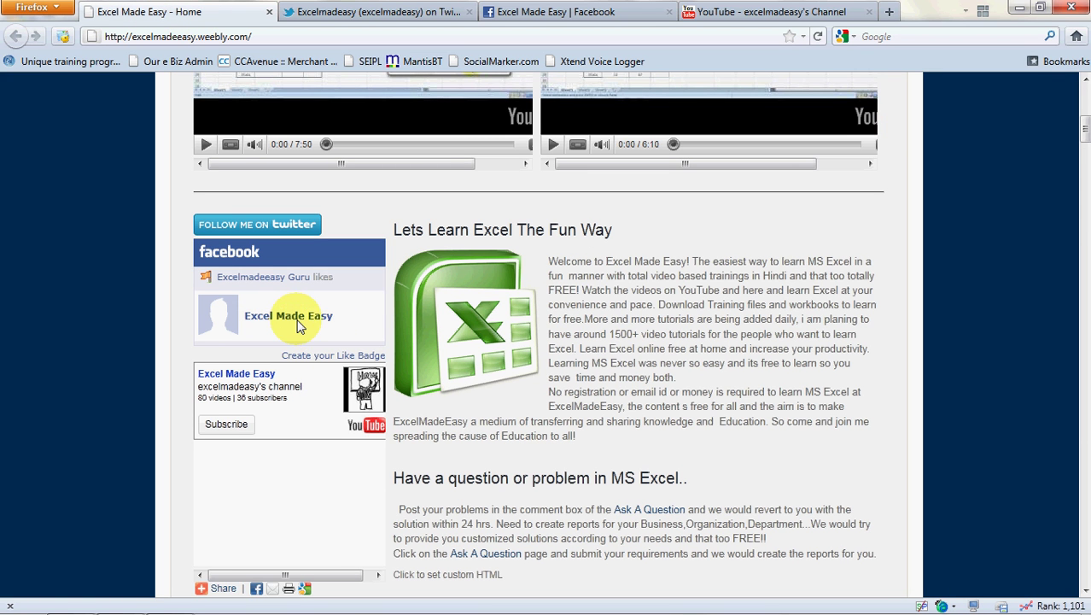
pyautogui.click(549, 14)
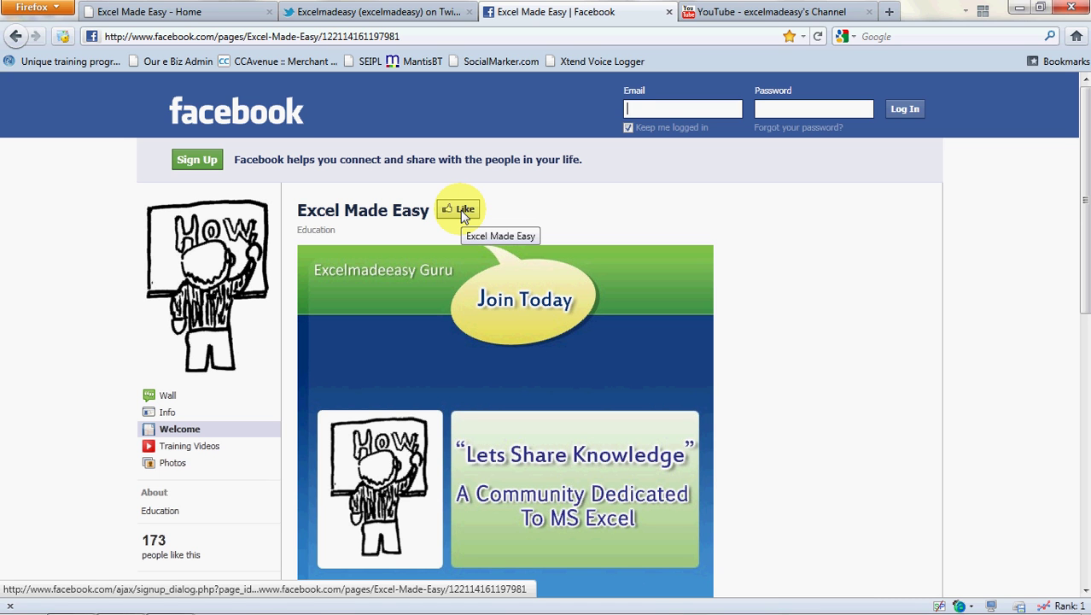
pyautogui.click(720, 19)
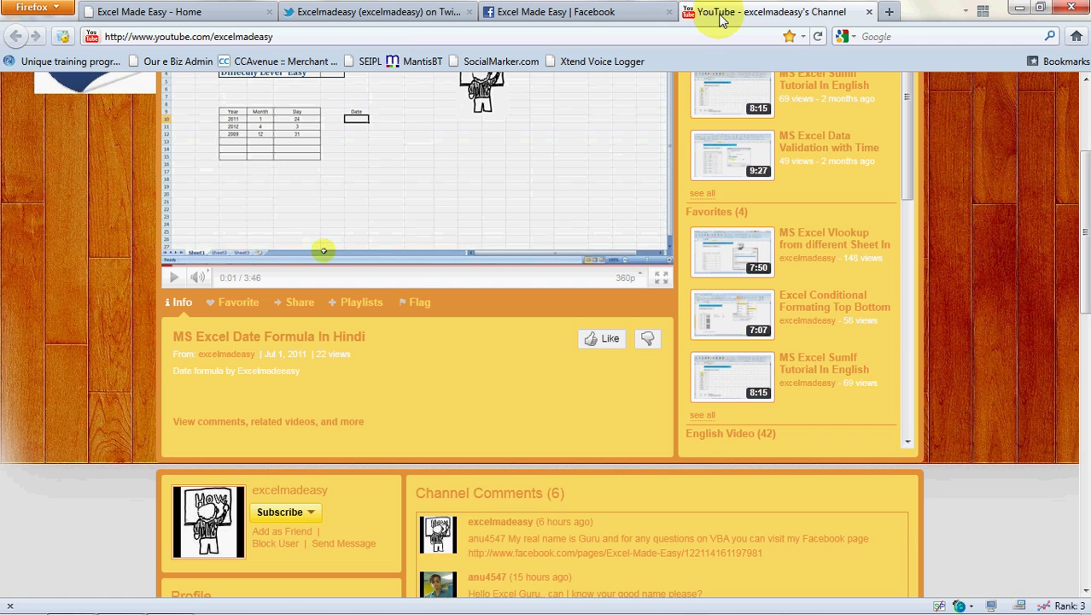
pyautogui.scroll(4, 381, 352)
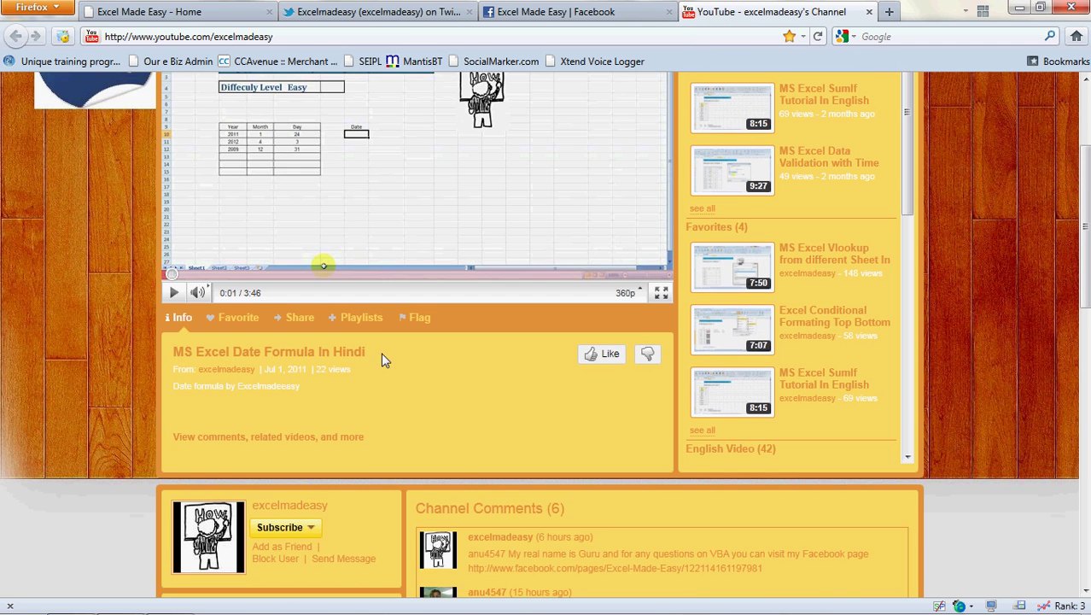